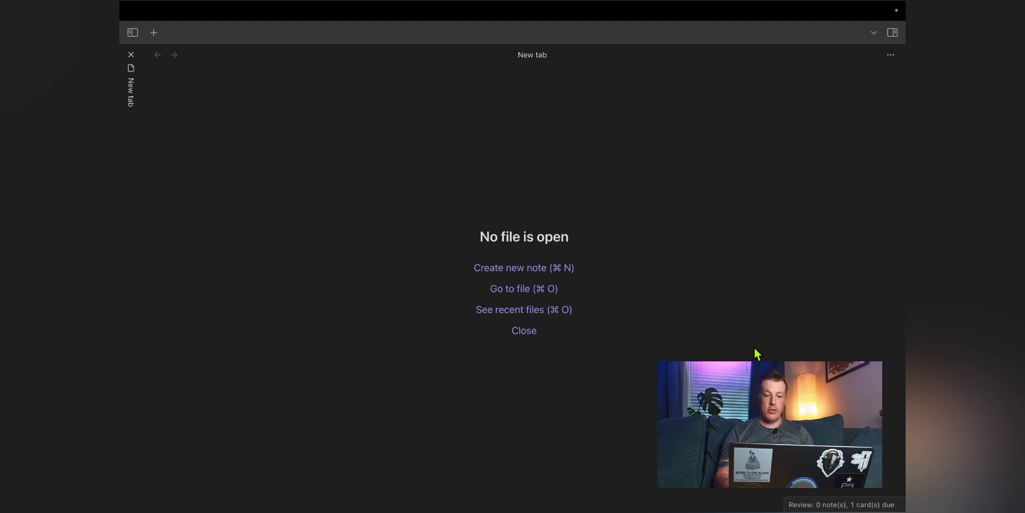
Look up the Graph view core plugin in the settings to check whether it is enabled.
key(super+comma)
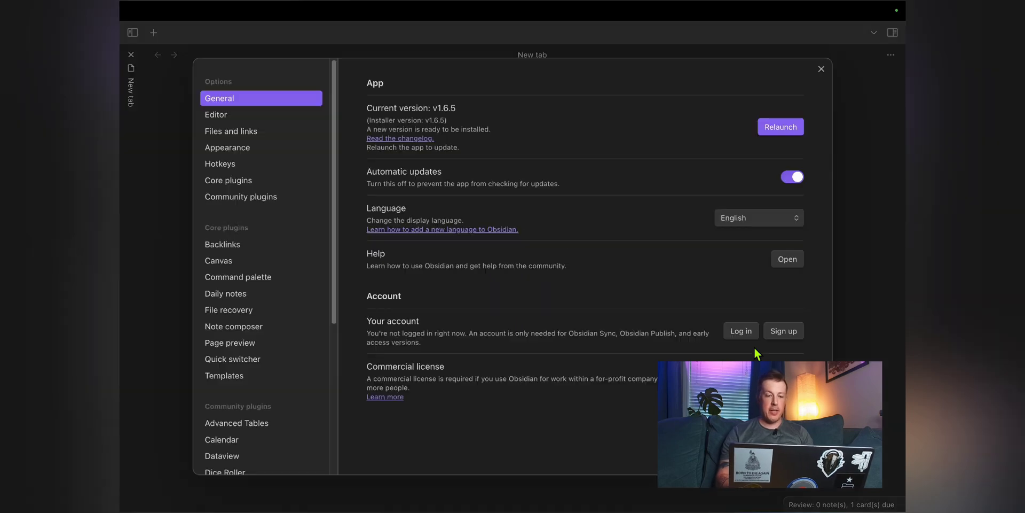
click(257, 179)
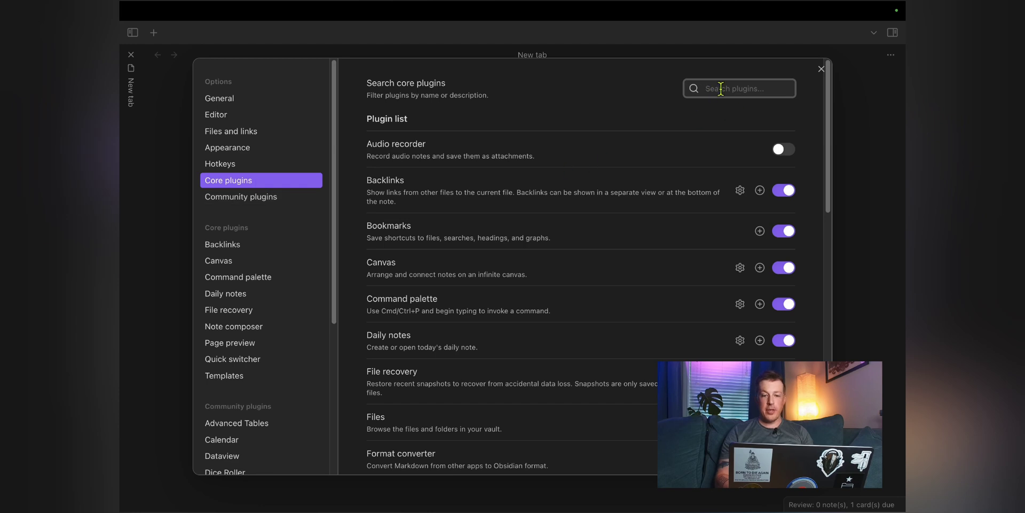
text(graph)
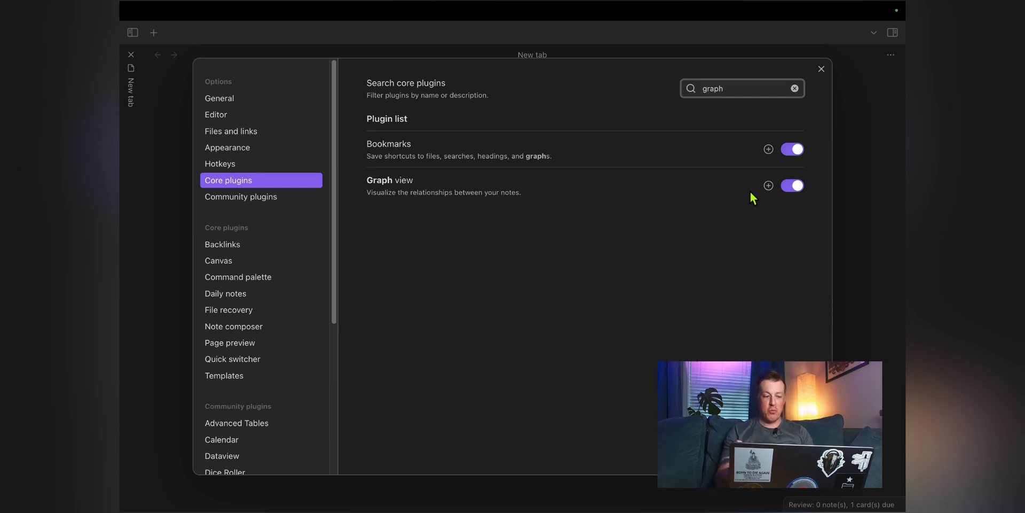
click(823, 70)
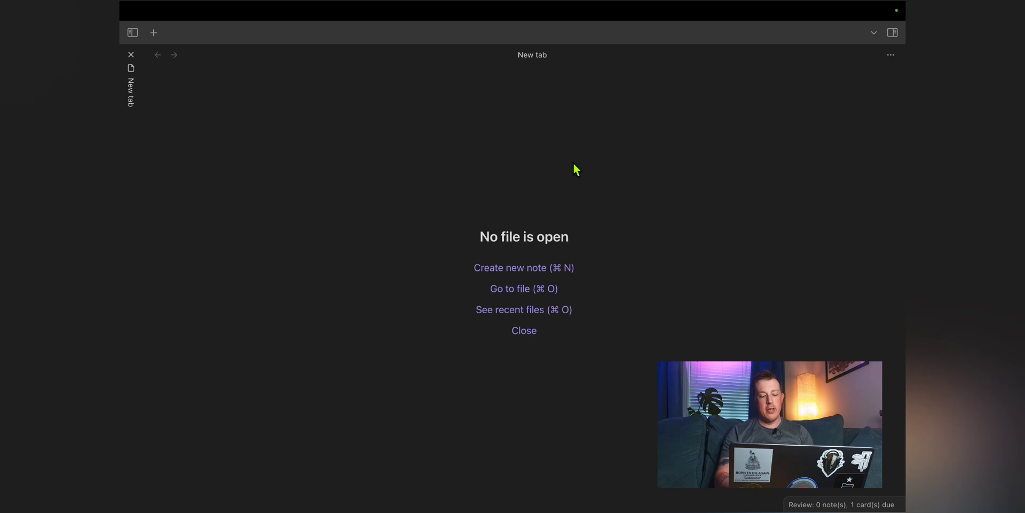
Look up the graph view command and its shortcut by searching the commands for "graph".
key(super+p)
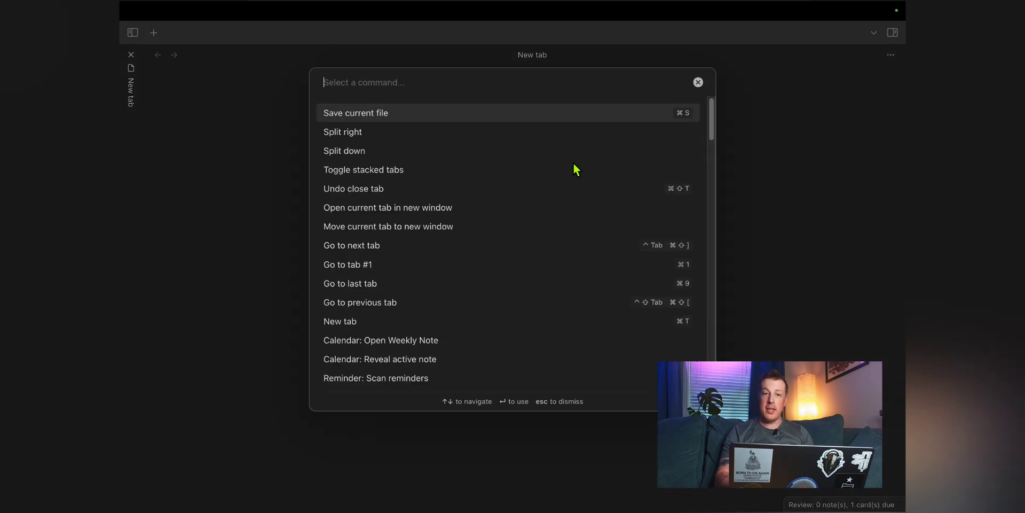
text(graph)
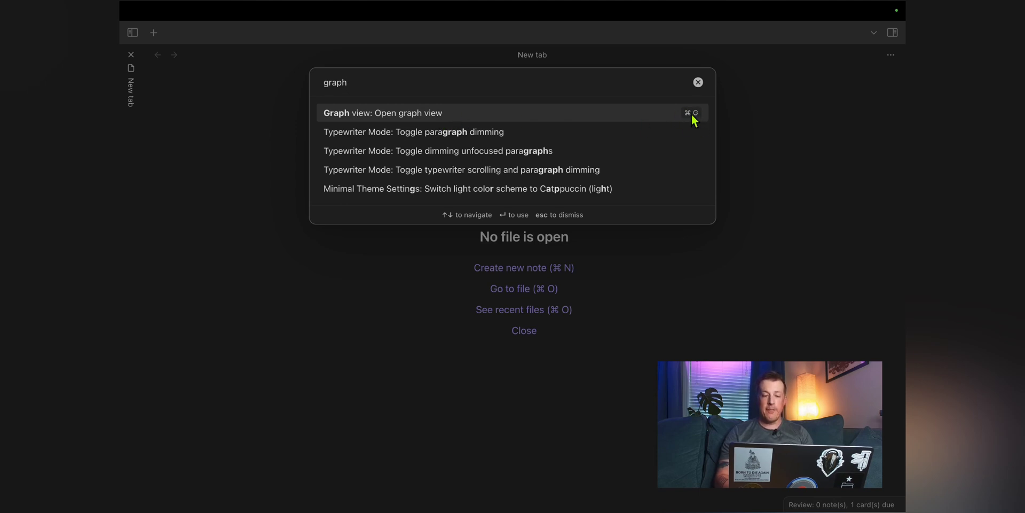
click(698, 82)
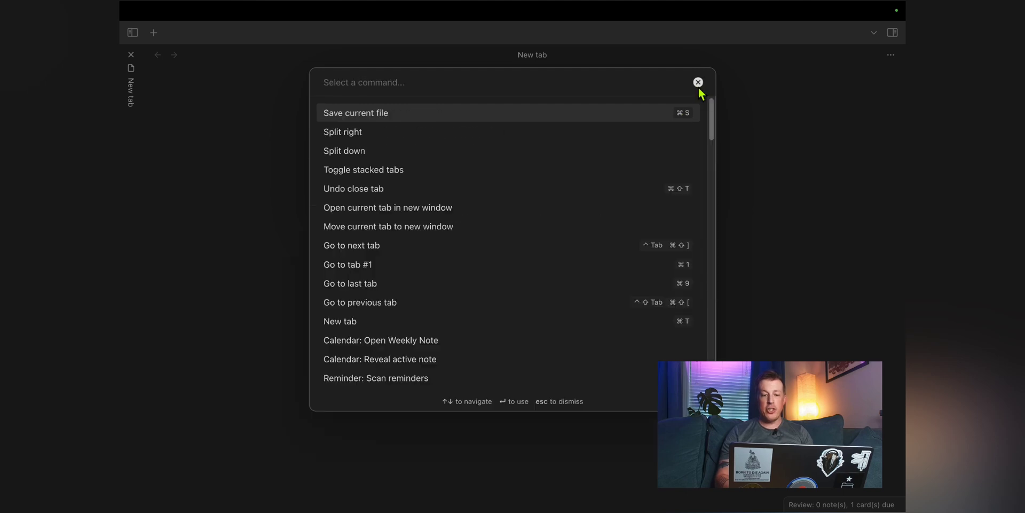
key(Escape)
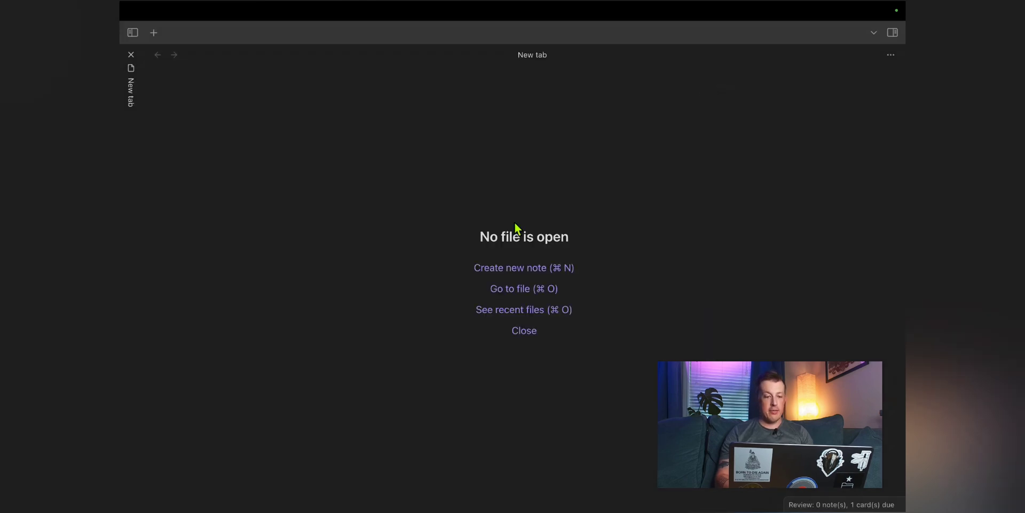
Open the graph view with its settings and clear the queries of all three colour groups.
key(super+g)
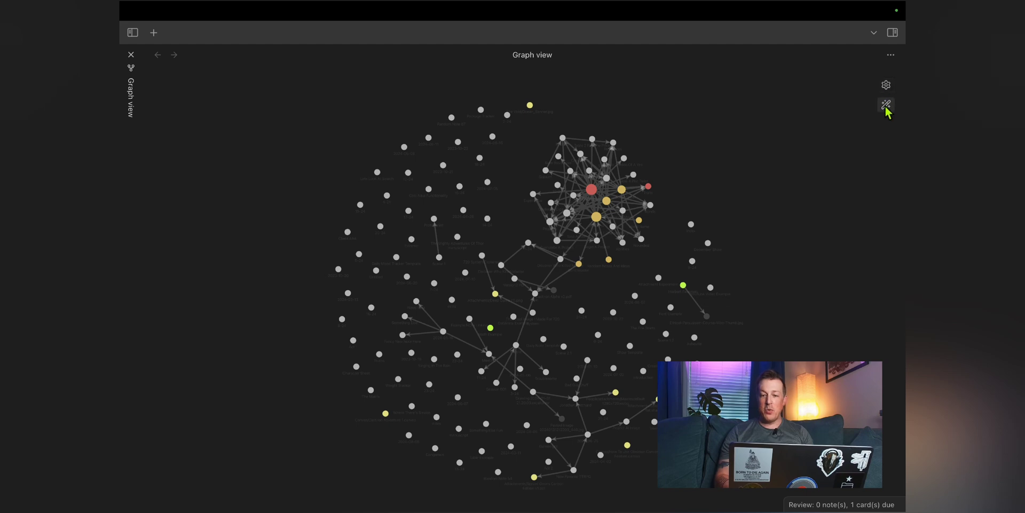
click(886, 85)
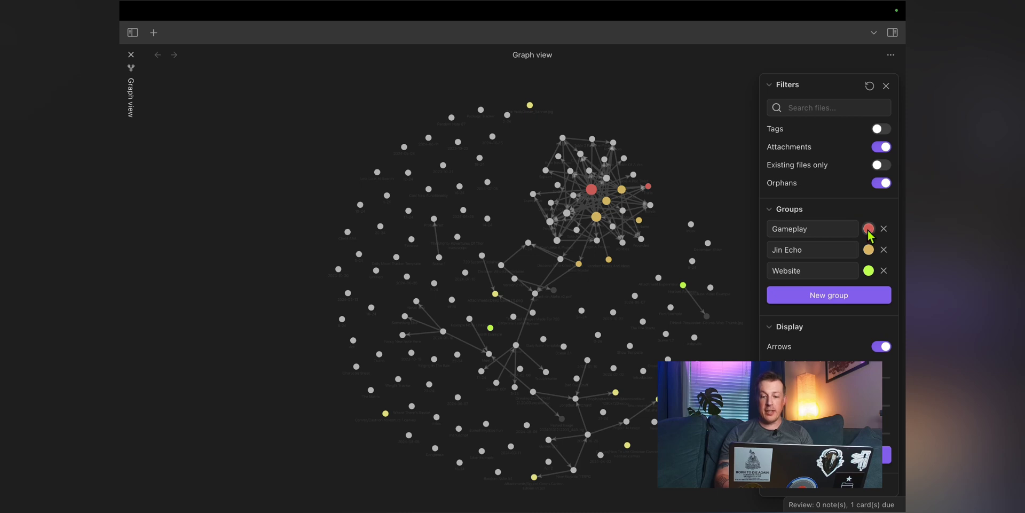
double_click(817, 229)
key(BackSpace)
key(Escape)
double_click(774, 248)
key(BackSpace)
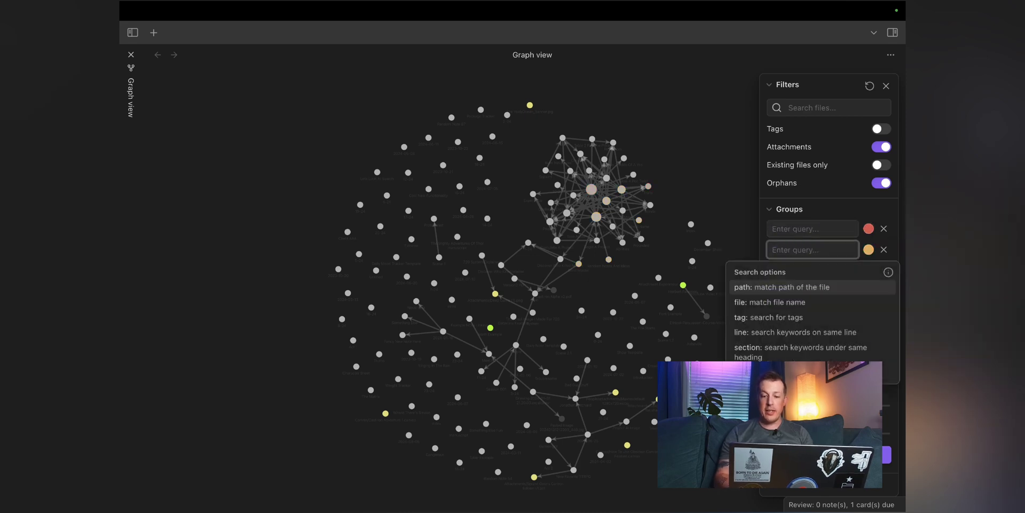
key(Escape)
double_click(801, 270)
key(BackSpace)
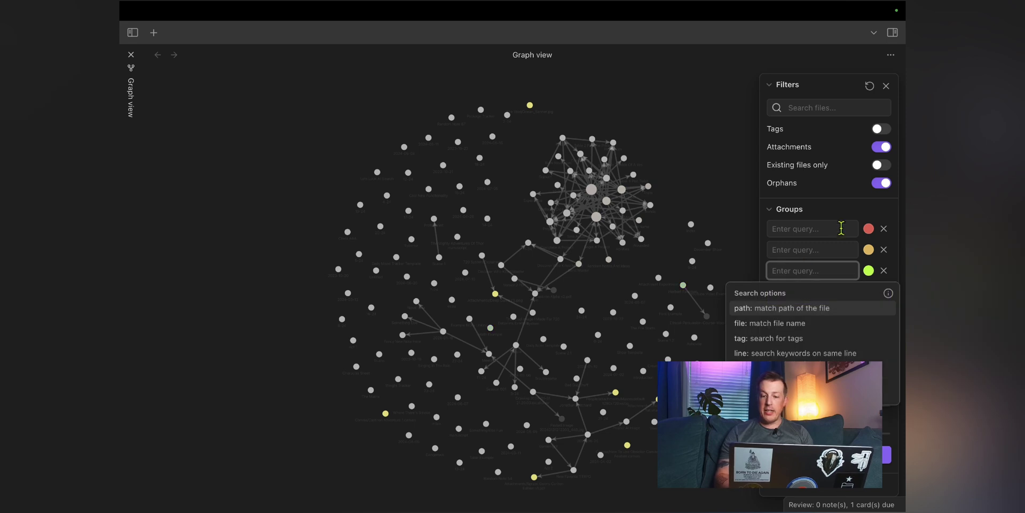
click(848, 211)
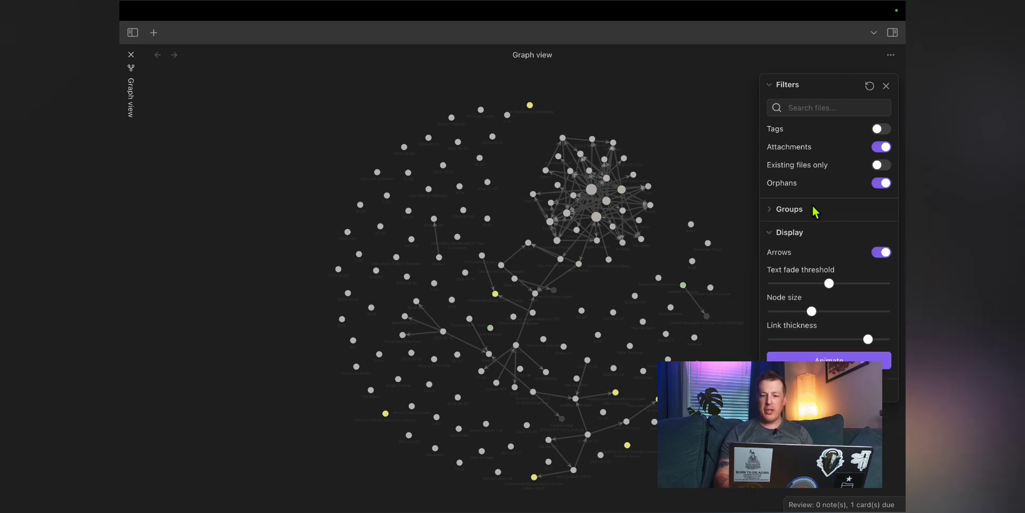
click(794, 211)
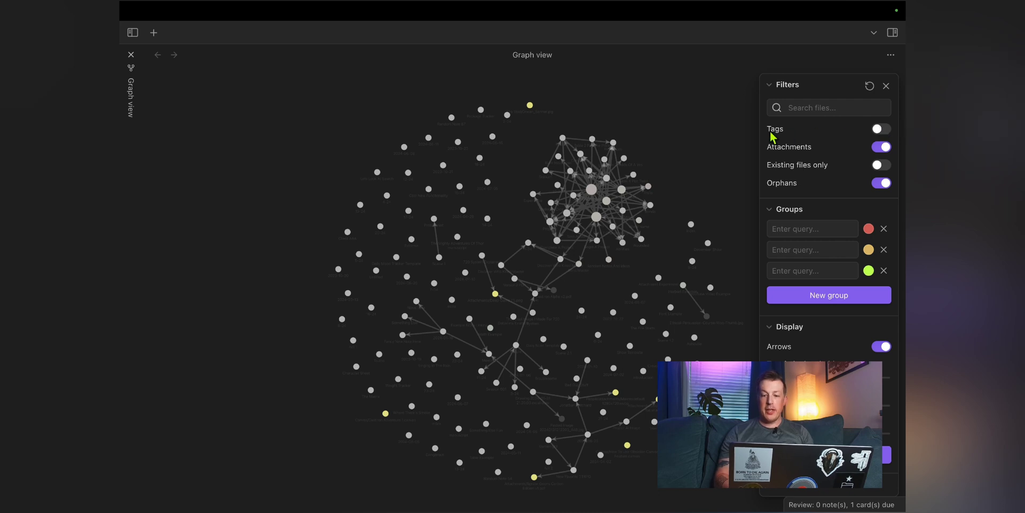
Show tags in the graph and restrict it to existing files only, keeping attachments shown.
click(880, 131)
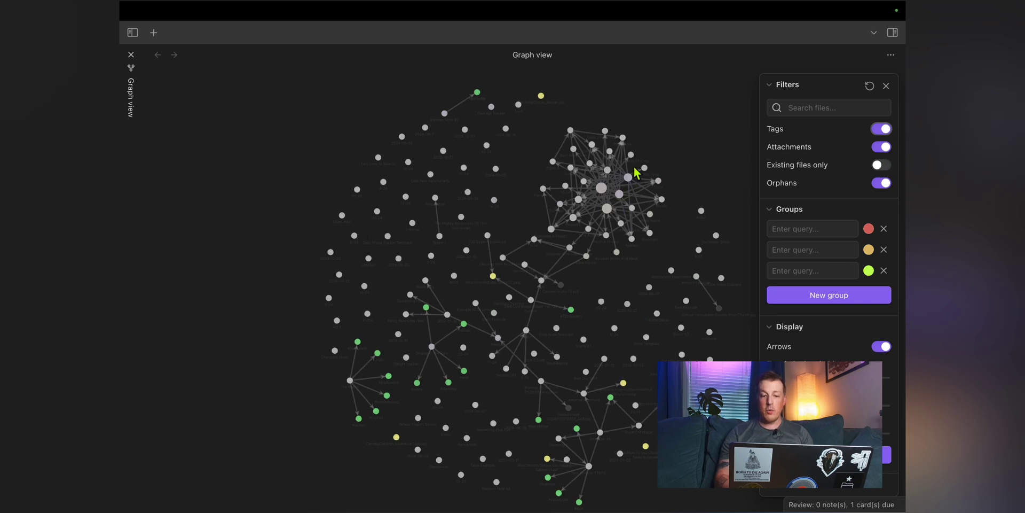
click(885, 149)
click(884, 150)
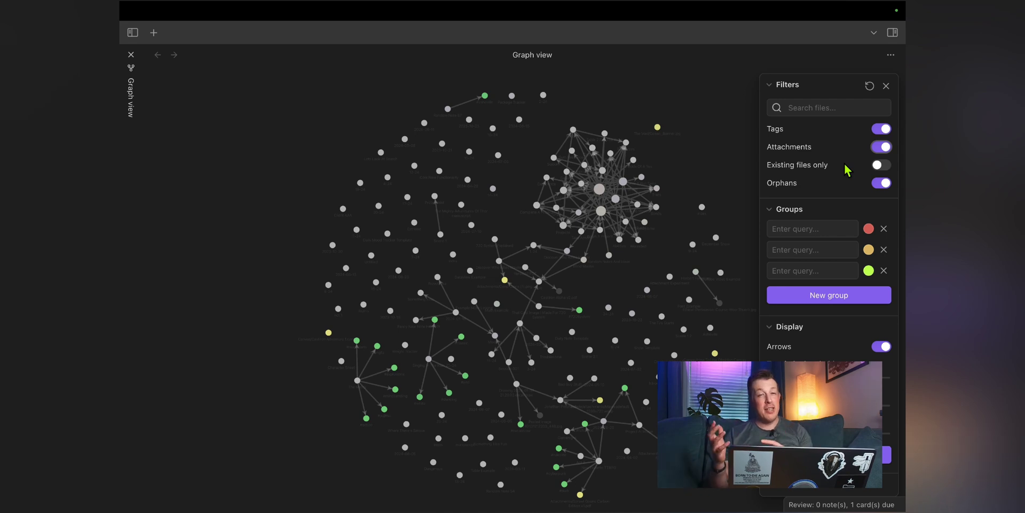
click(880, 166)
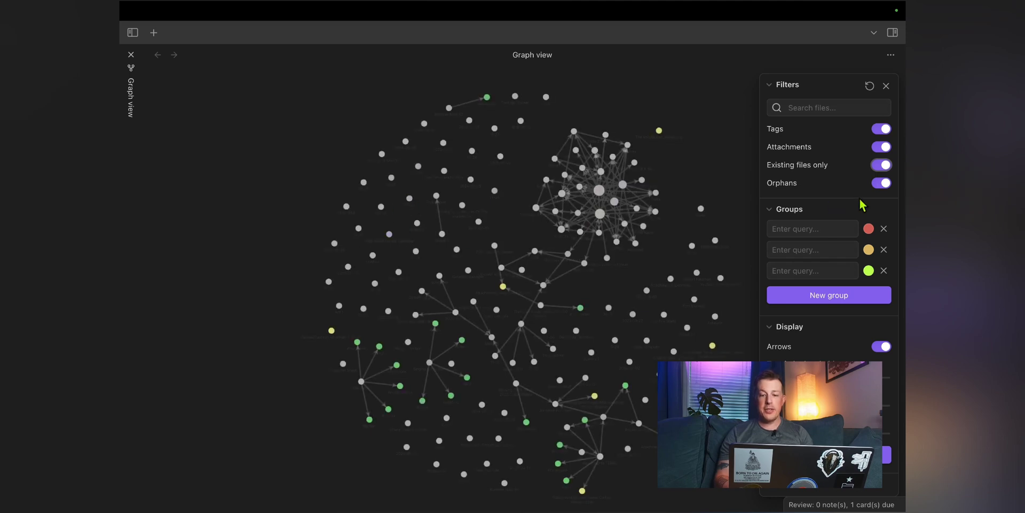
Hide and show orphan notes repeatedly to compare the graph, leaving orphans shown.
click(882, 184)
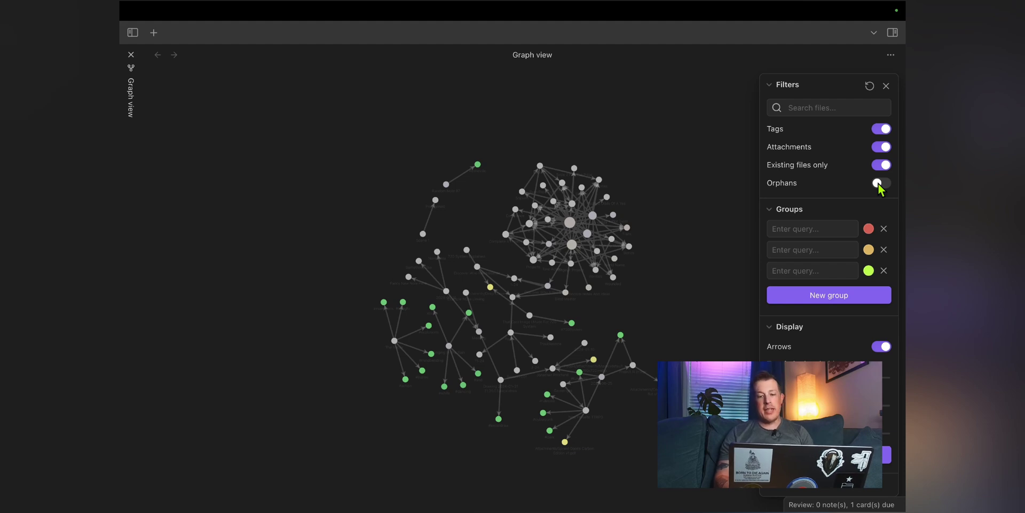
click(880, 183)
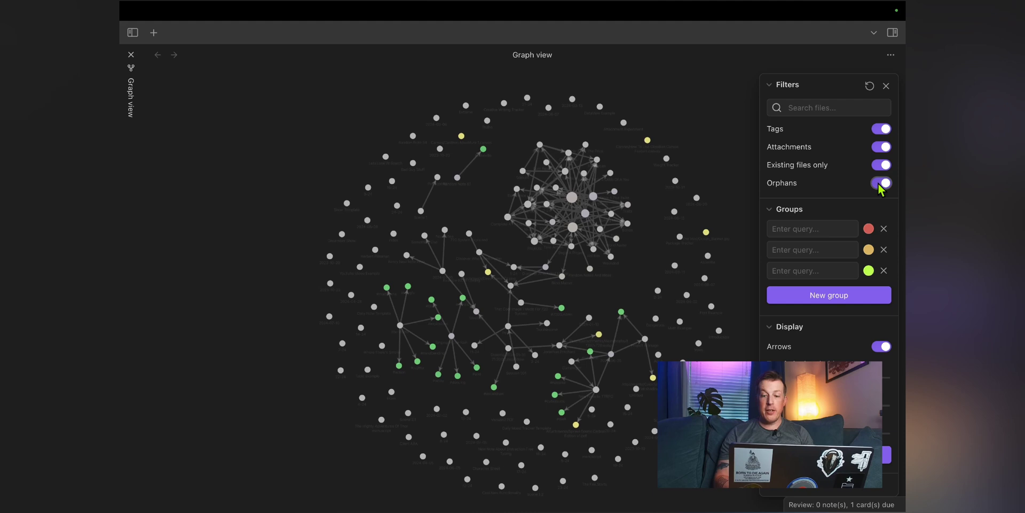
click(881, 183)
click(881, 184)
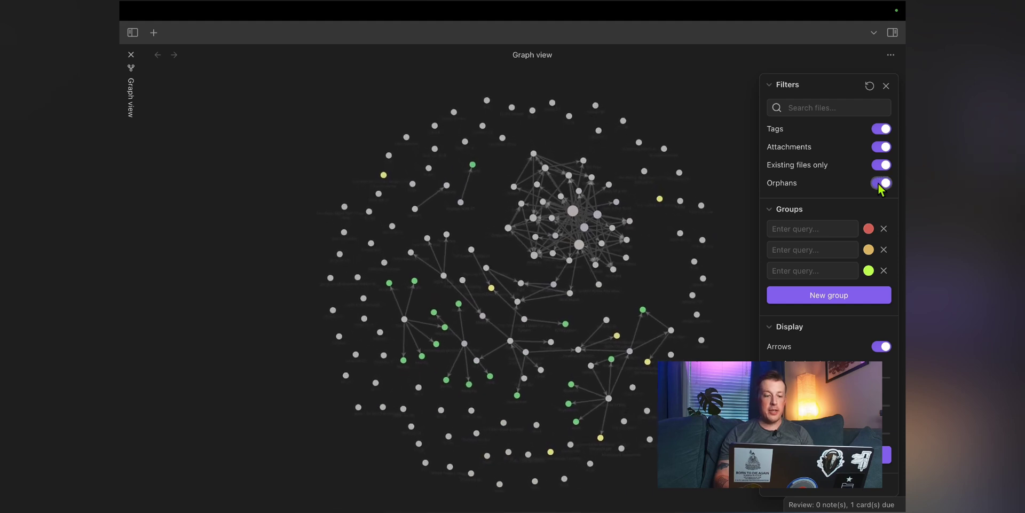
click(881, 183)
click(880, 183)
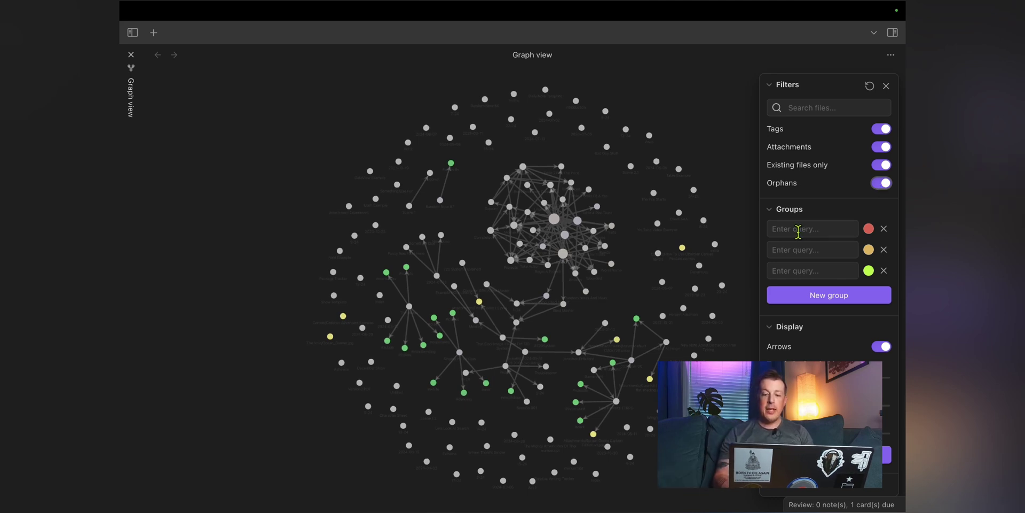
click(771, 212)
click(771, 210)
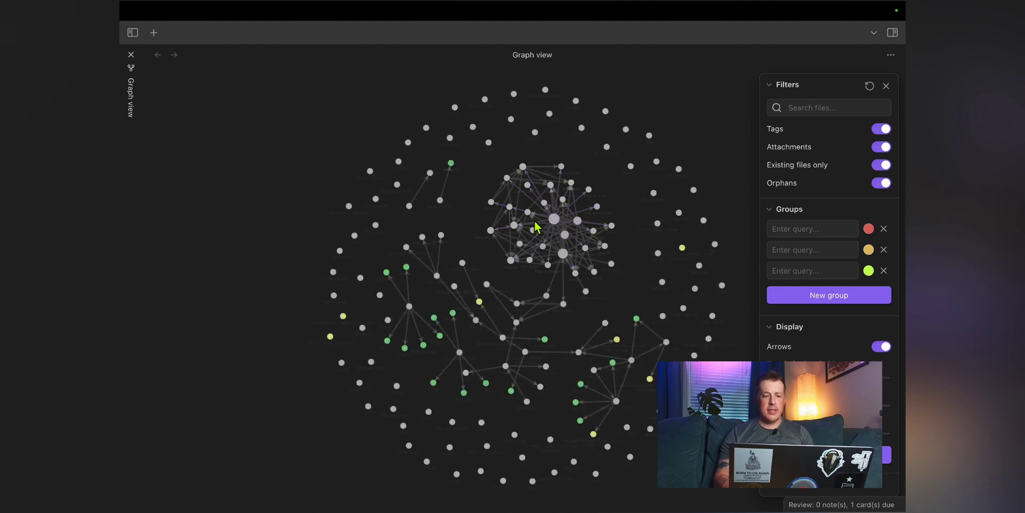
Open the Gameplay note from its graph node and skim through its contents.
click(553, 227)
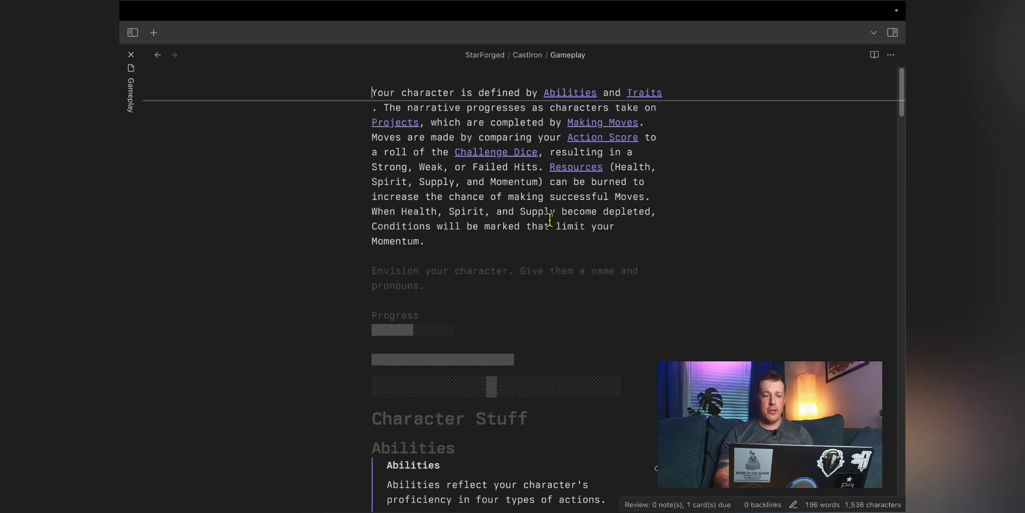
scroll(518, 250, down, 15)
scroll(518, 256, down, 10)
scroll(518, 256, up, 14)
scroll(519, 257, up, 12)
scroll(517, 250, up, 3)
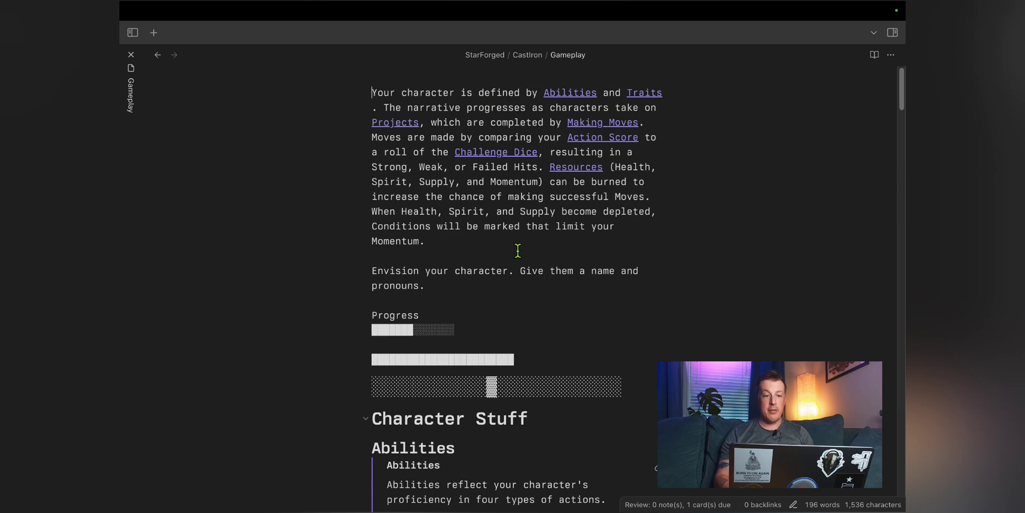
Return to the graph view and set the red group's query to Gameplay.
key(super+g)
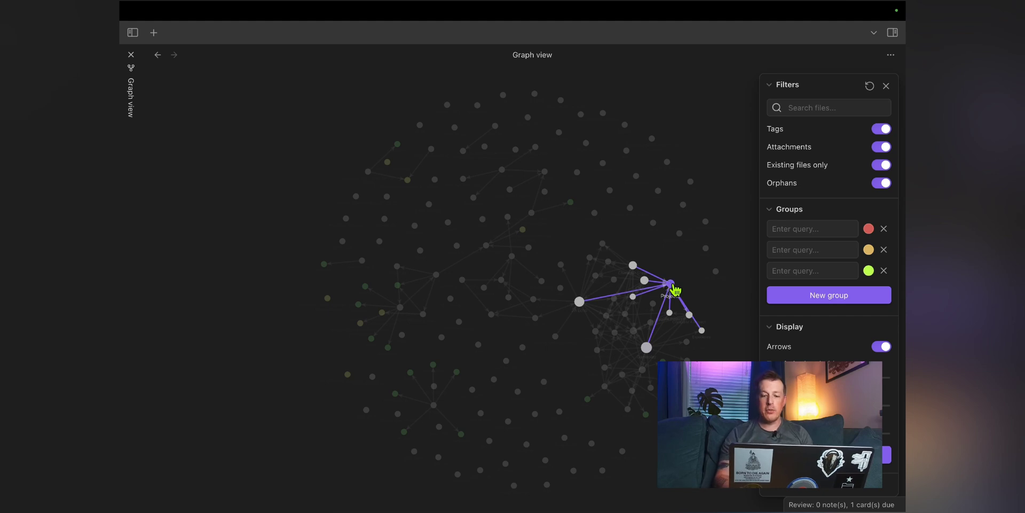
click(792, 228)
text(Gameplay)
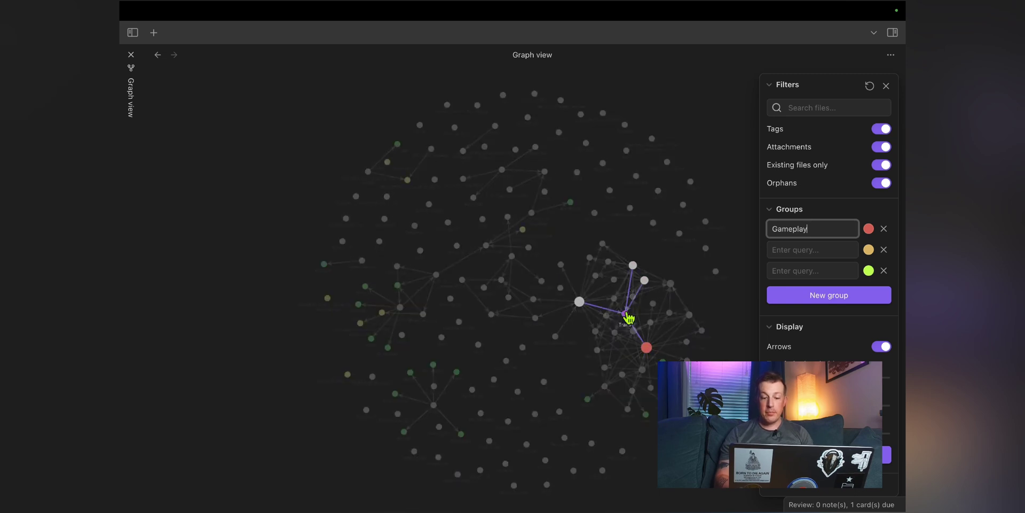
Open the Traits note from its graph node and read through it.
click(626, 315)
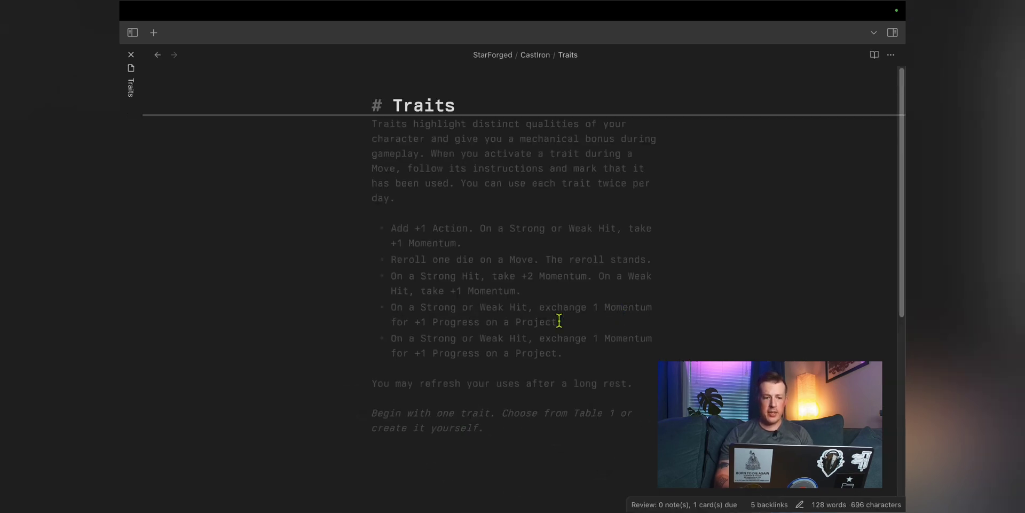
scroll(467, 173, down, 5)
scroll(466, 175, down, 3)
scroll(467, 175, up, 8)
Review the Traits note's linked mentions, outline and file properties.
click(892, 32)
click(803, 36)
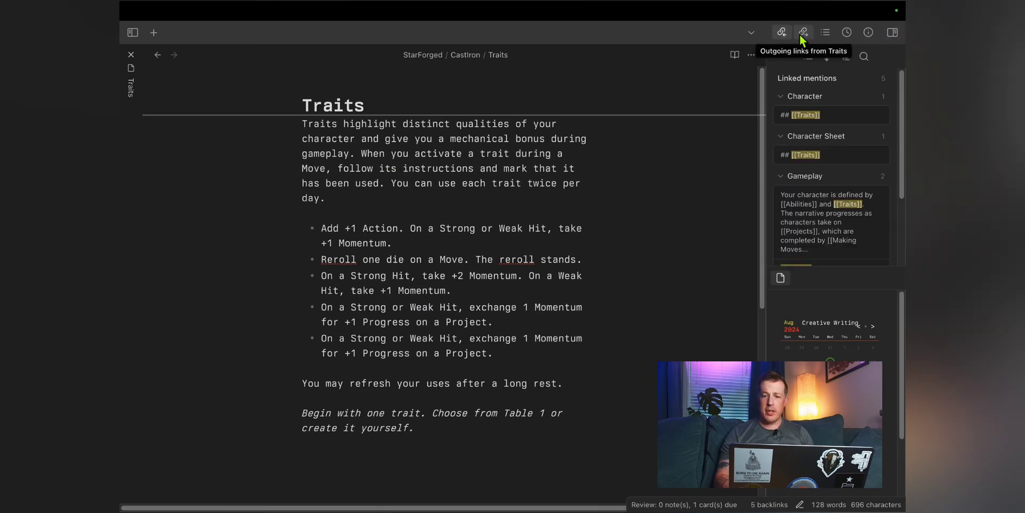
scroll(815, 166, down, 2)
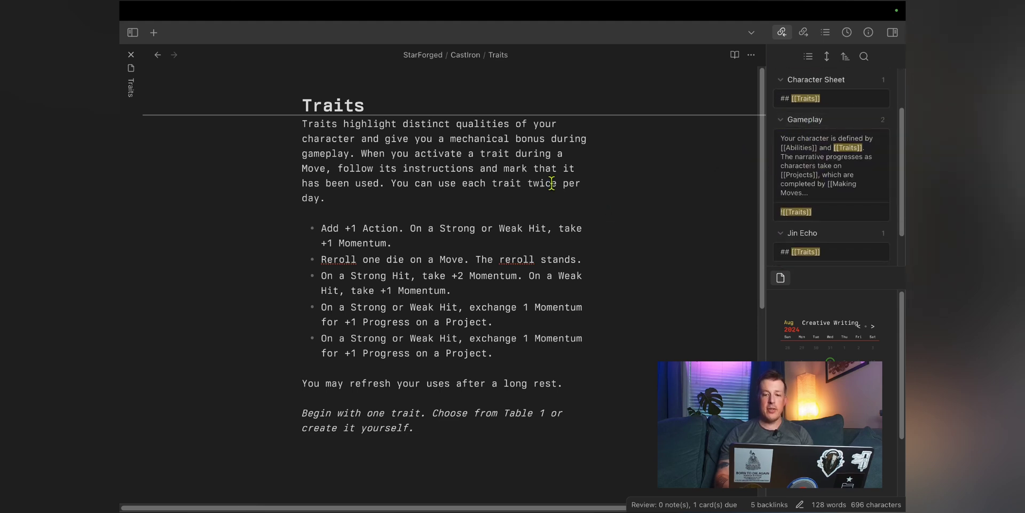
click(825, 33)
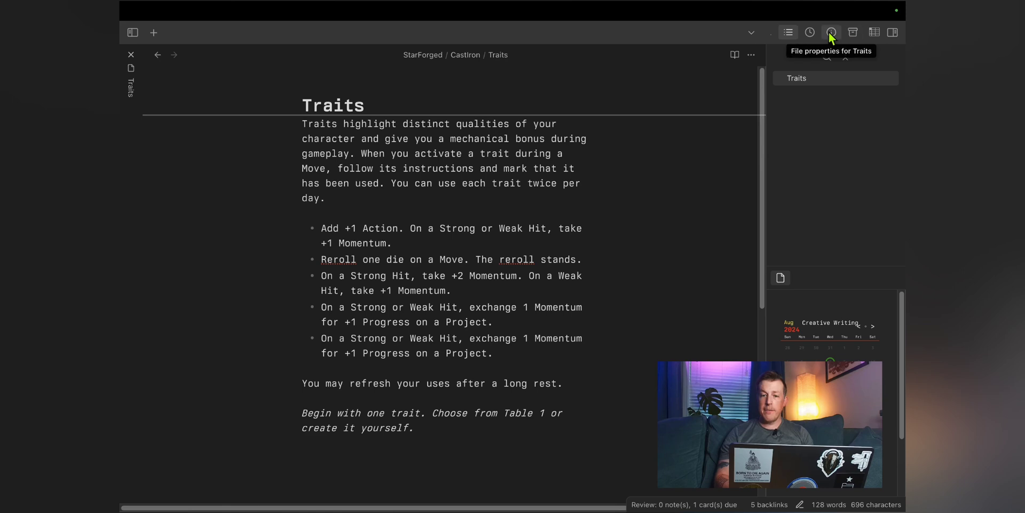
click(831, 32)
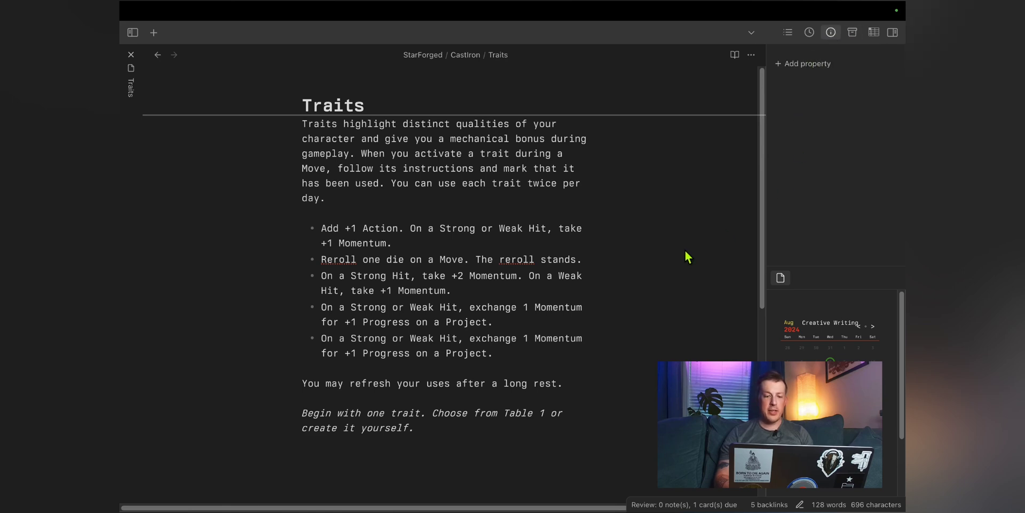
Return to the graph view and set the orange group's query to "file: Jin Echo".
key(ctrl+g)
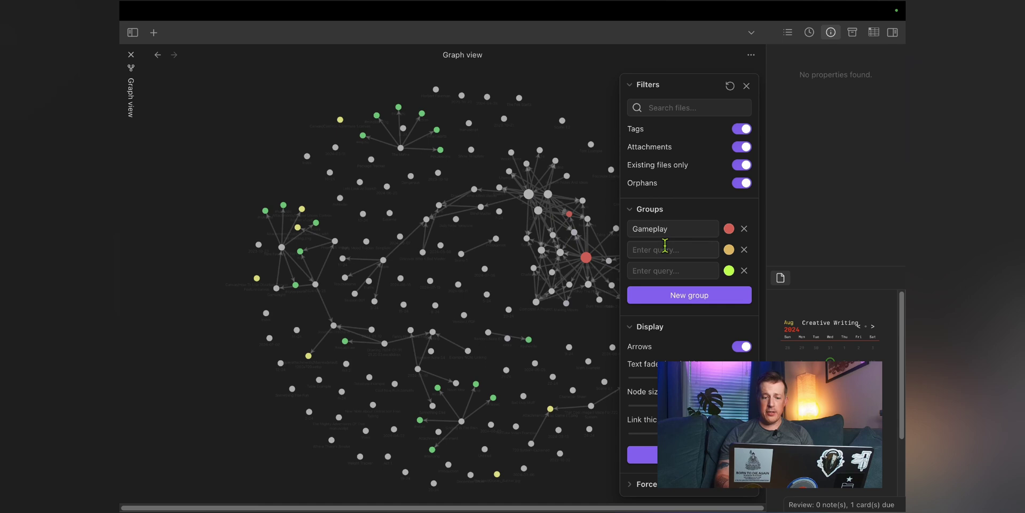
click(665, 247)
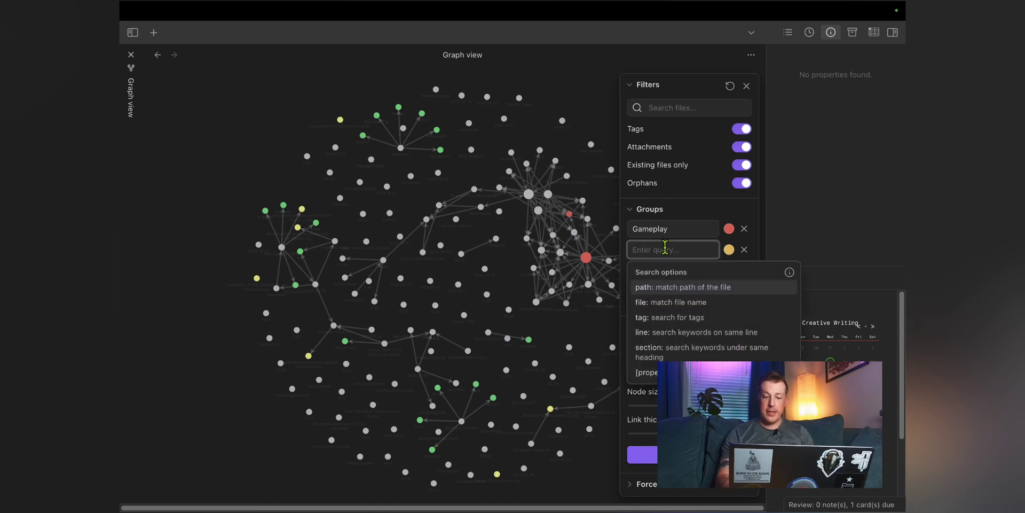
text(file: )
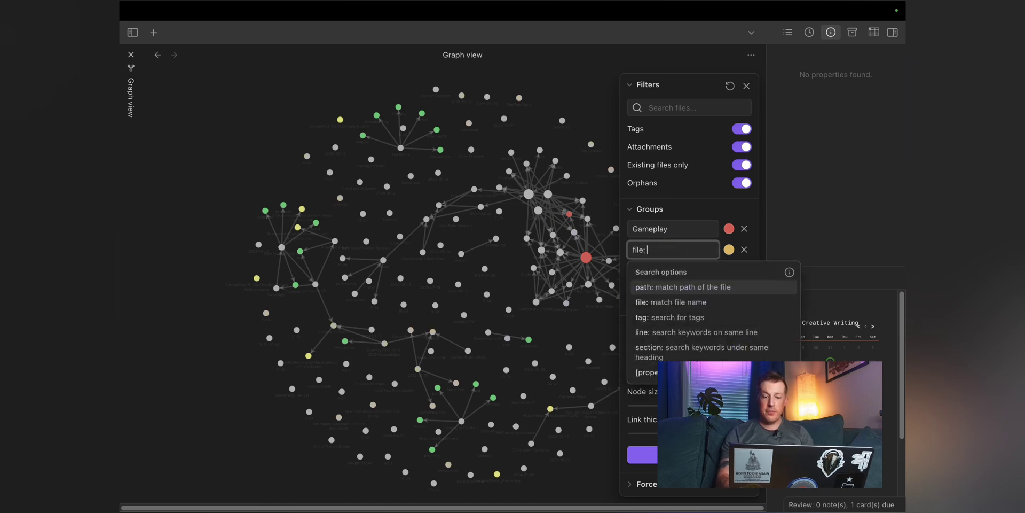
text(Jin Echo)
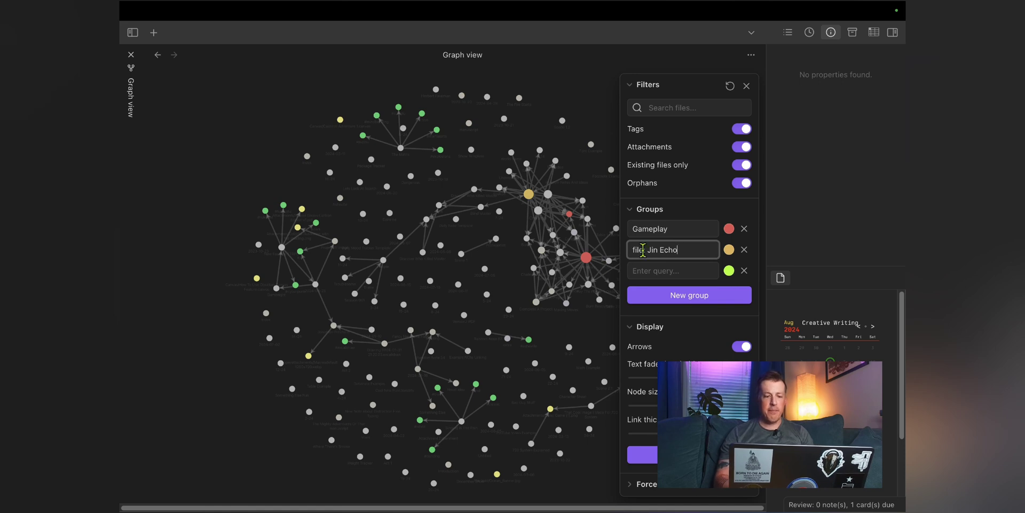
Change the orange group's query to "Jin Echo" without the file prefix and delete the empty green group.
drag(531, 301, 446, 296)
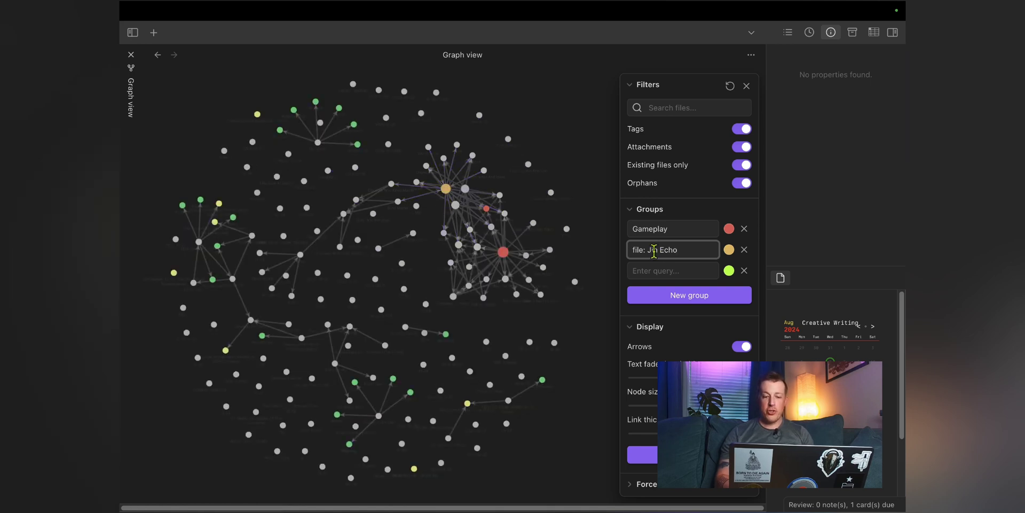
drag(648, 250, 630, 251)
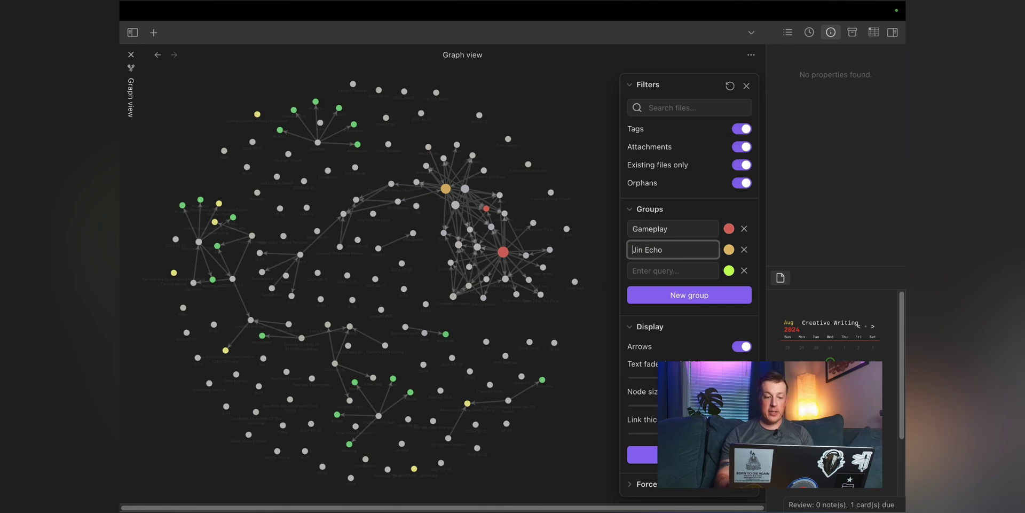
key(BackSpace)
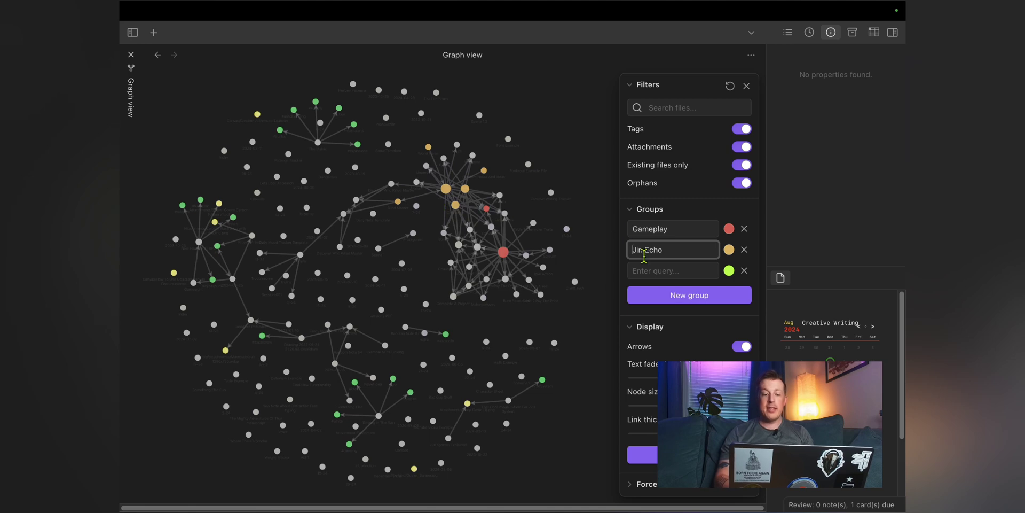
click(656, 274)
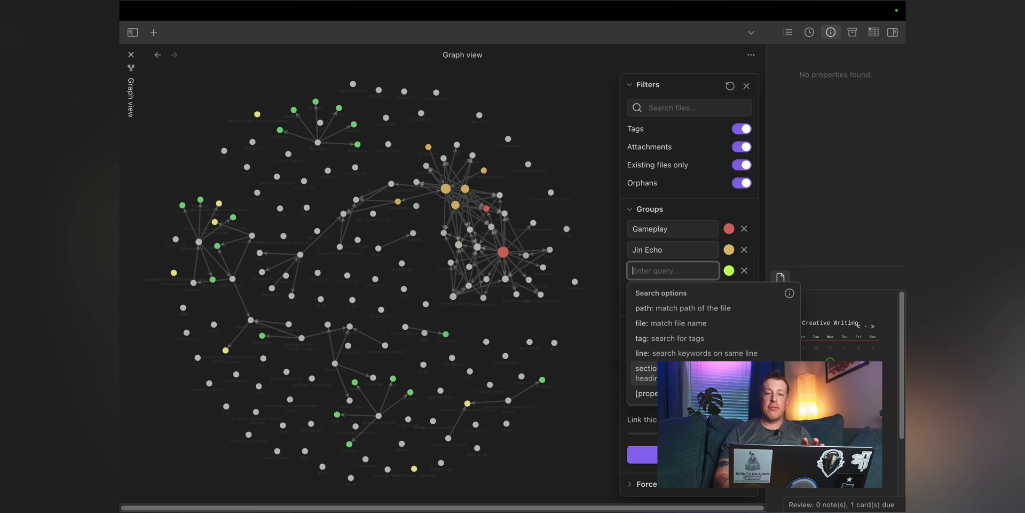
click(745, 271)
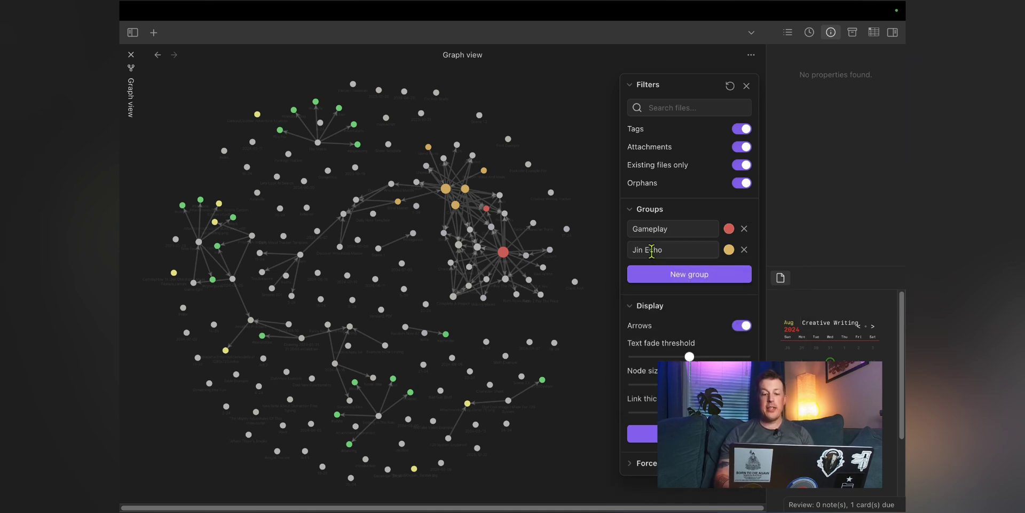
click(657, 252)
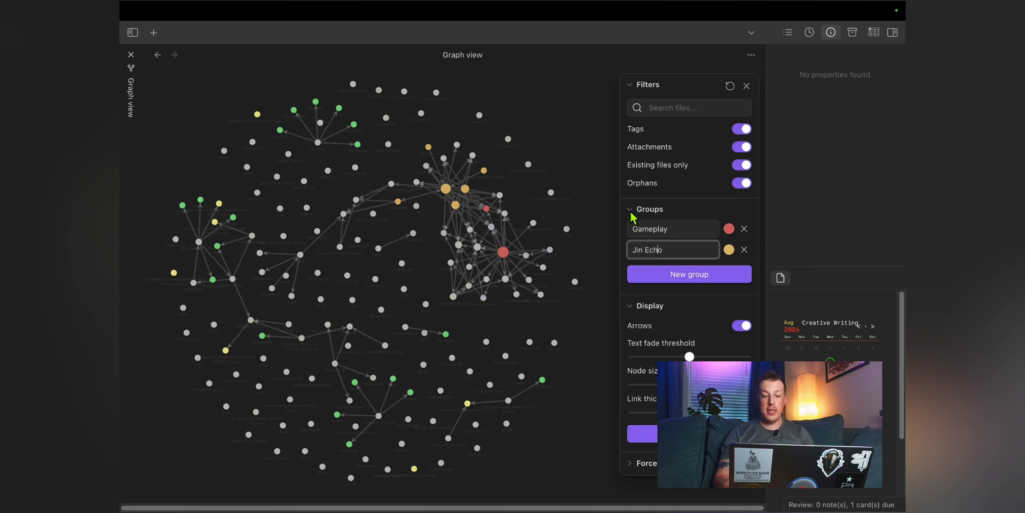
Filter the graph by "Jin Echo" and examine the matching notes and their links up close.
click(692, 106)
text(Jin Echo)
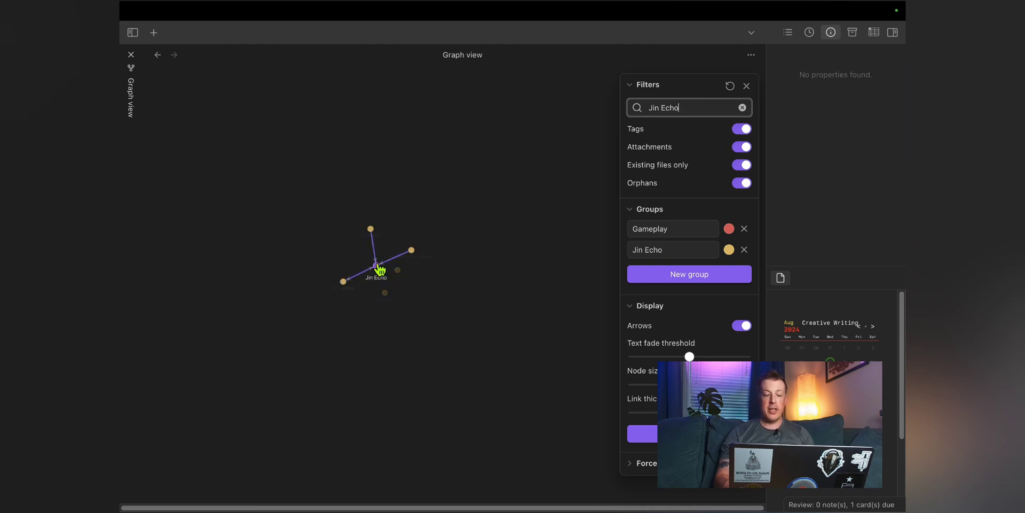
scroll(372, 289, up, 5)
drag(369, 282, 377, 354)
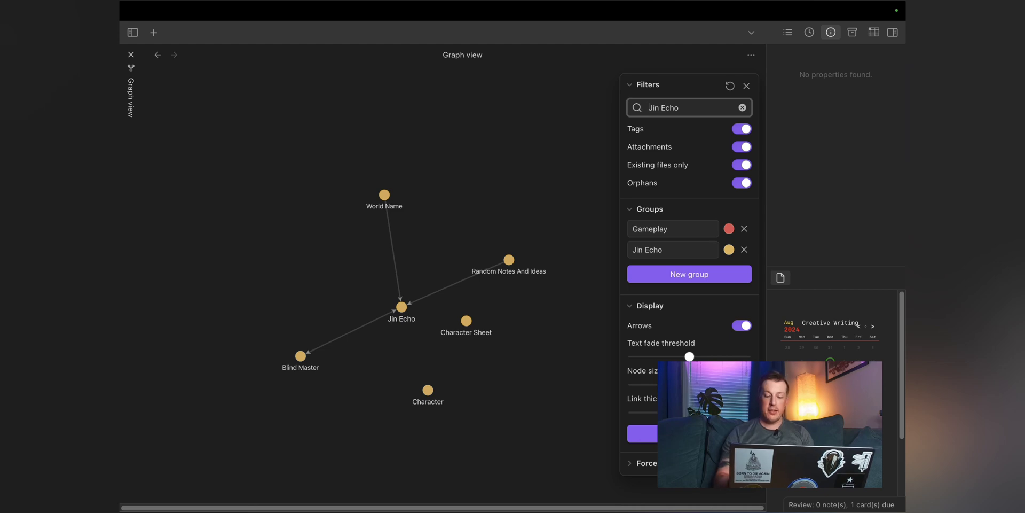
Replace the graph filter with "-(Jin Echo)" to exclude all notes matching Jin Echo.
text(-)
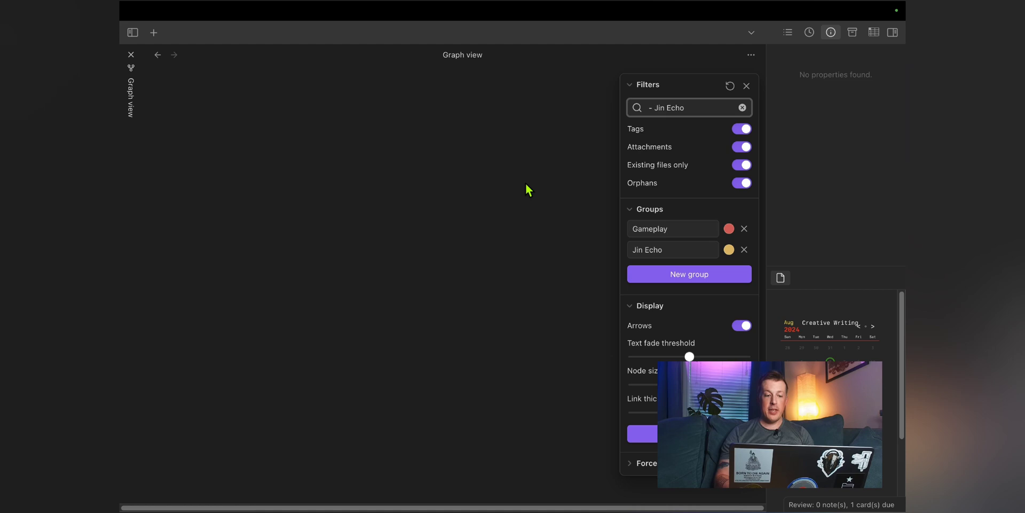
key(ctrl+a)
key(BackSpace)
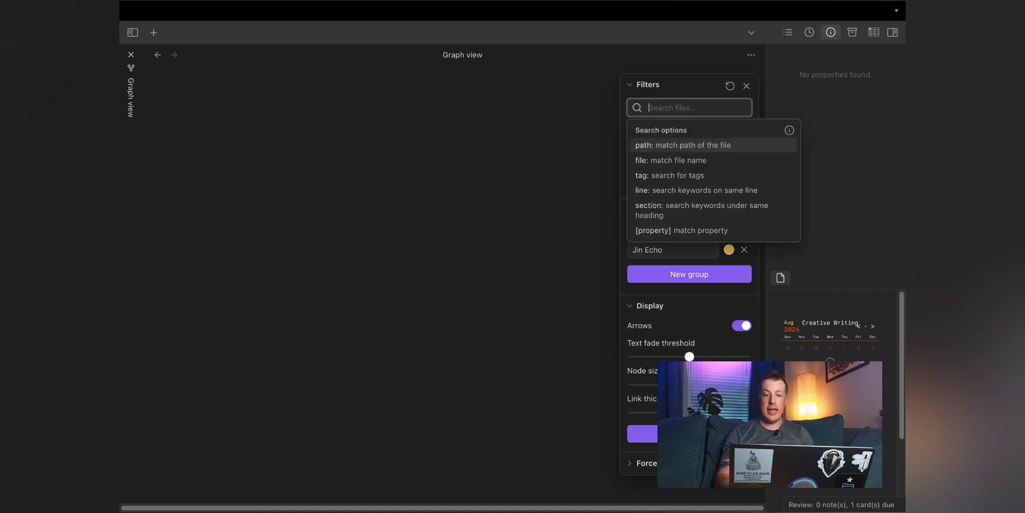
text(-(Jin Echo))
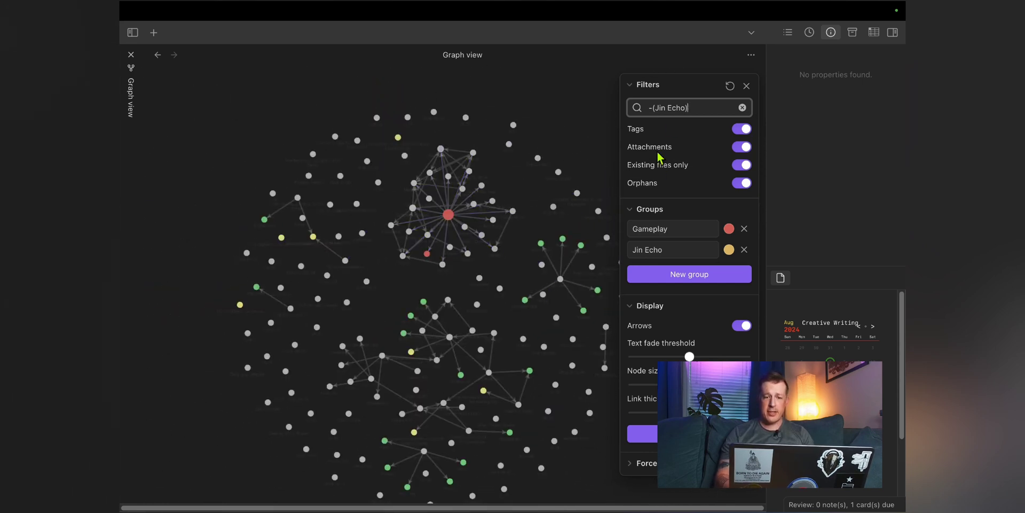
Clear and re-enter the graph filter as "-(Jin Echo) -Gameplay" to exclude notes matching either term.
drag(656, 108, 714, 107)
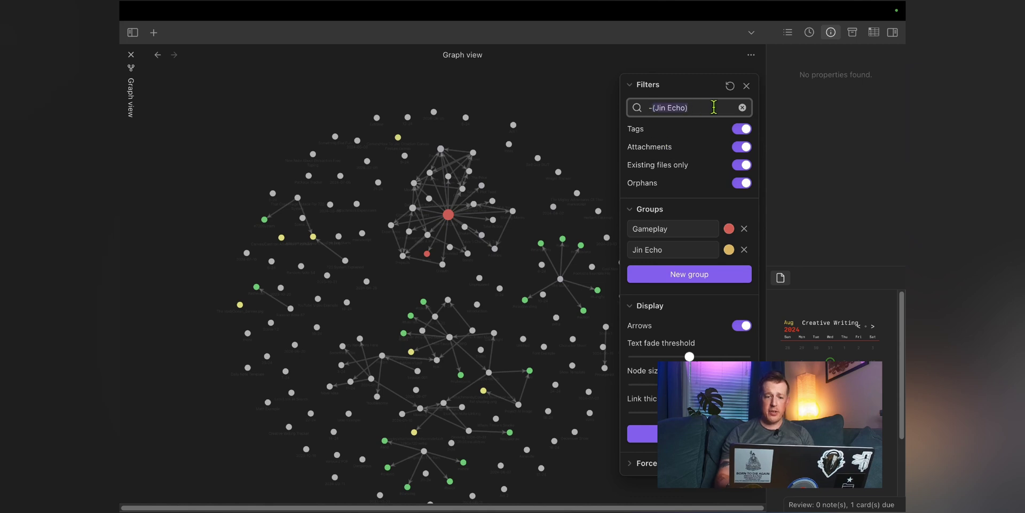
key(BackSpace)
key(BackSpace)
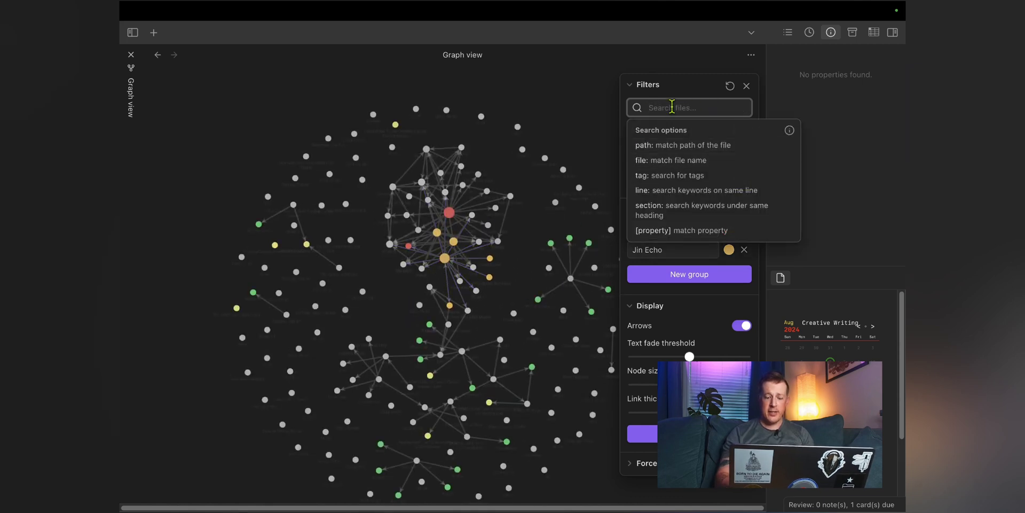
text(-(Jin Echo))
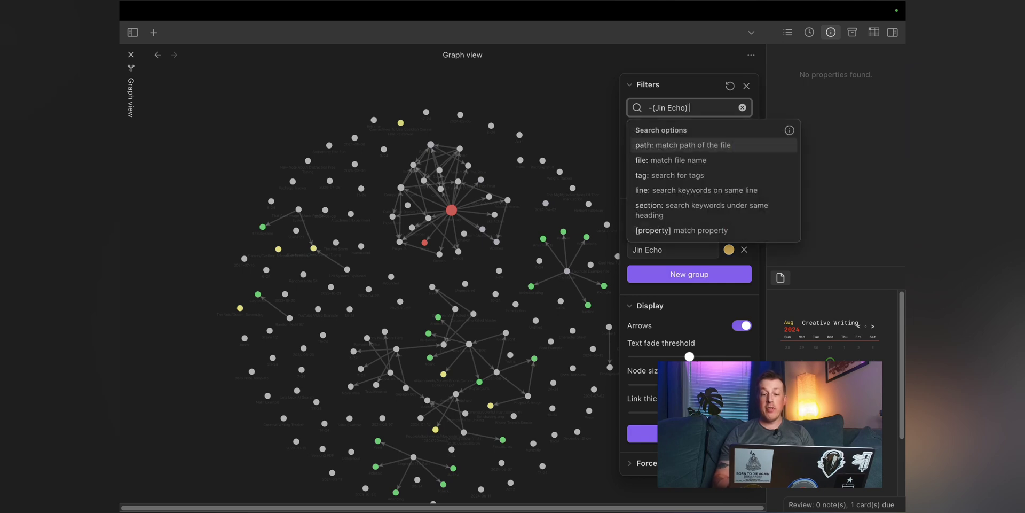
text( -Gameplay)
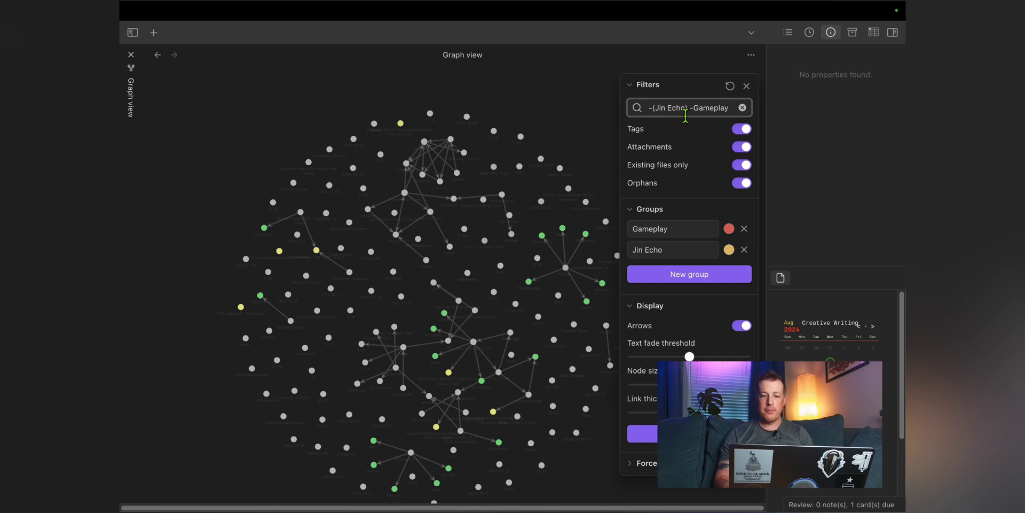
Clear the graph's search filter and collapse the Filters section.
key(ctrl+a)
key(BackSpace)
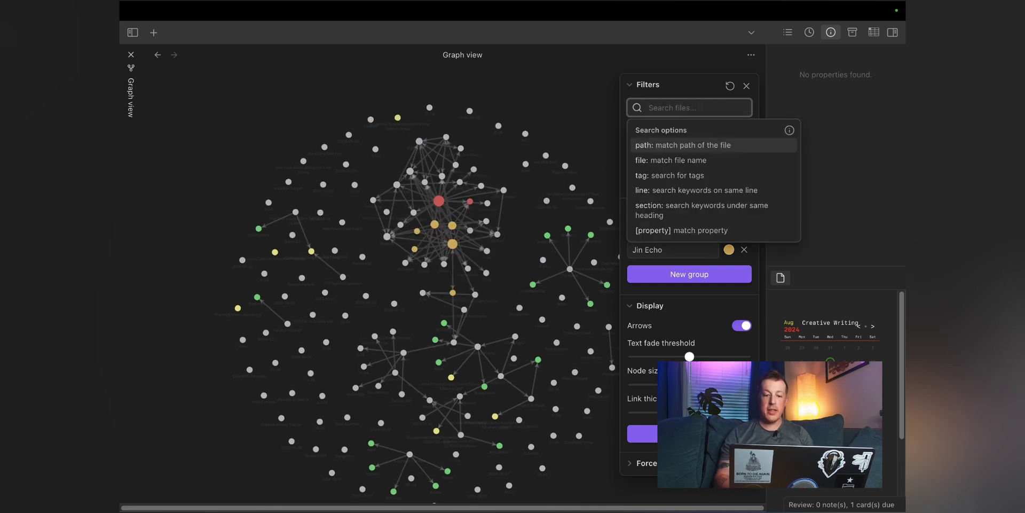
click(701, 87)
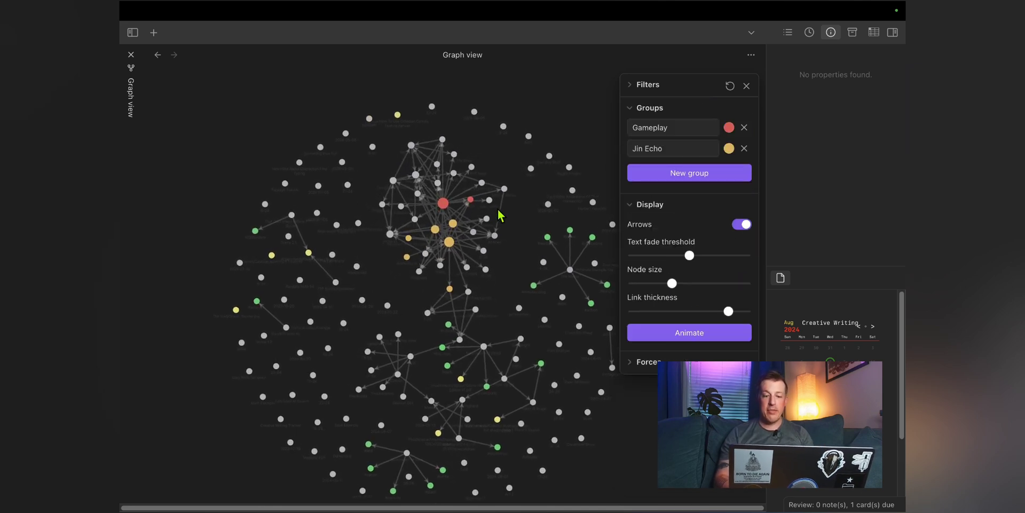
Inspect the Making Moves node's links and lower the text fade threshold to near its minimum.
scroll(507, 241, up, 5)
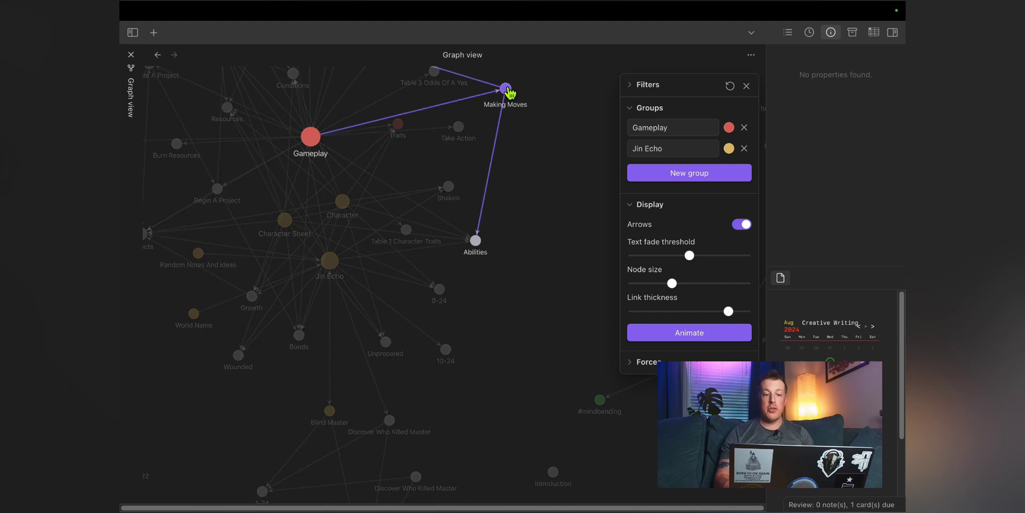
drag(533, 107, 556, 240)
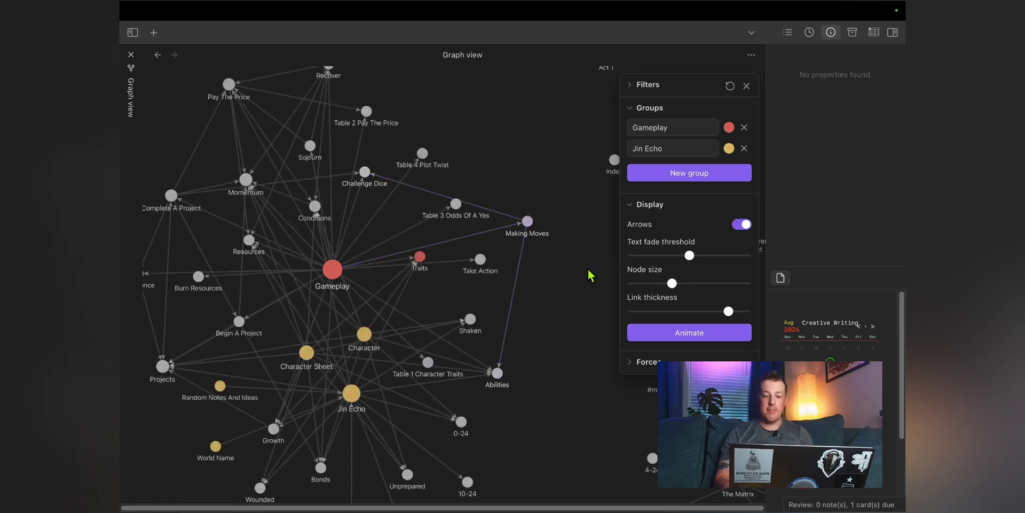
mouse_move(690, 257)
drag(690, 257, 656, 260)
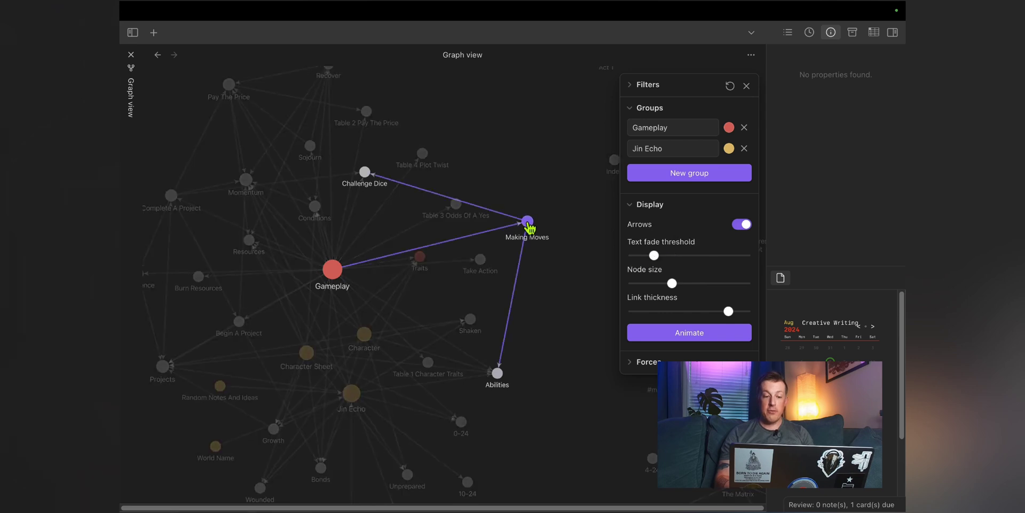
drag(656, 257, 640, 260)
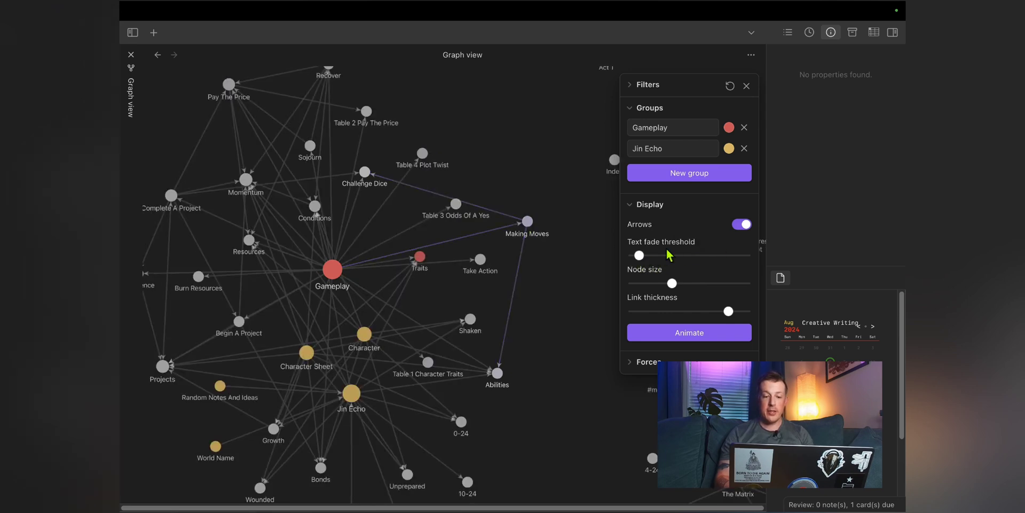
Try a much larger node size and check how it looks across the whole graph.
mouse_move(672, 289)
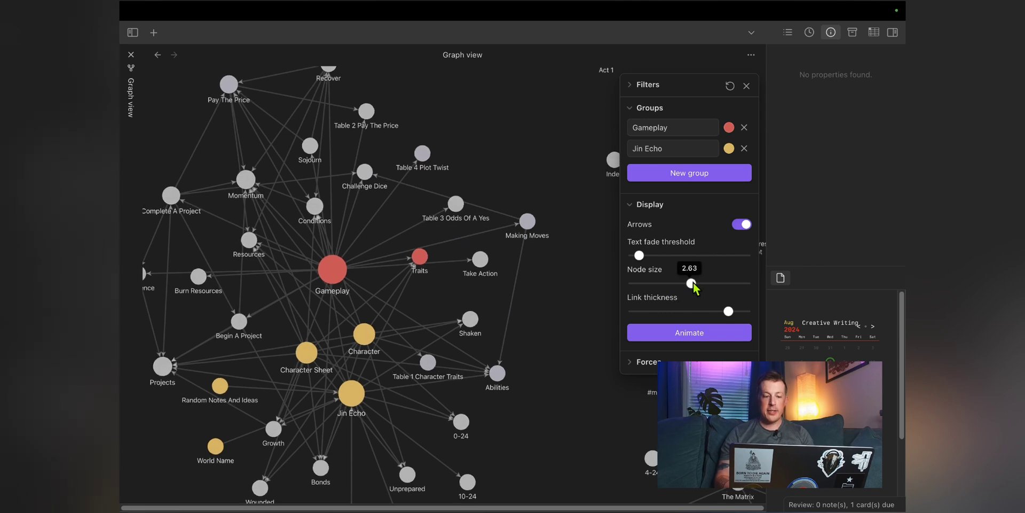
drag(672, 289, 720, 283)
scroll(552, 279, down, 10)
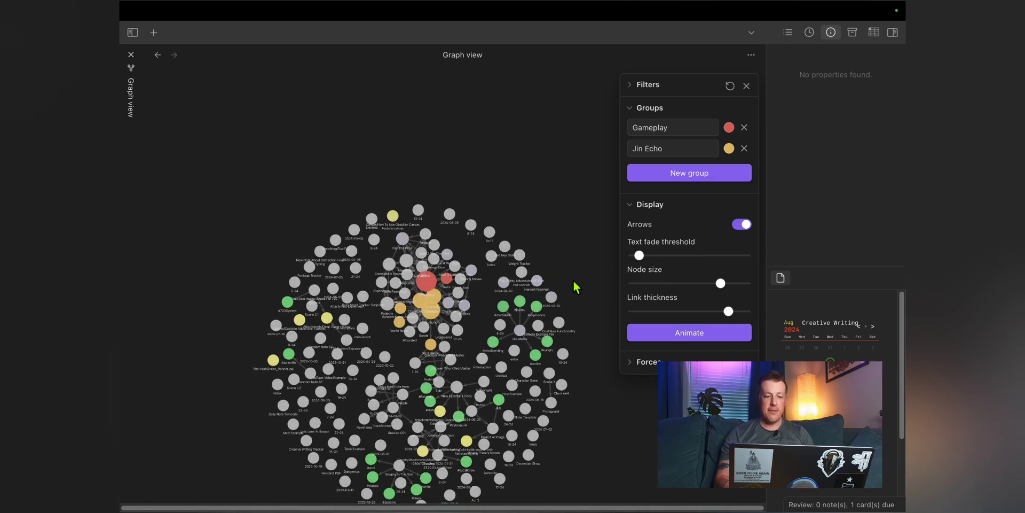
drag(572, 282, 588, 160)
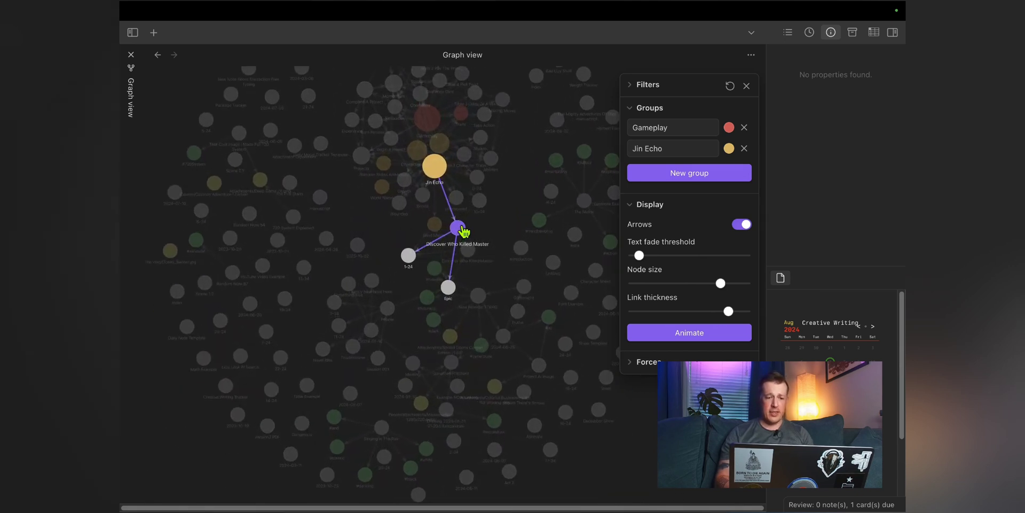
scroll(462, 235, up, 5)
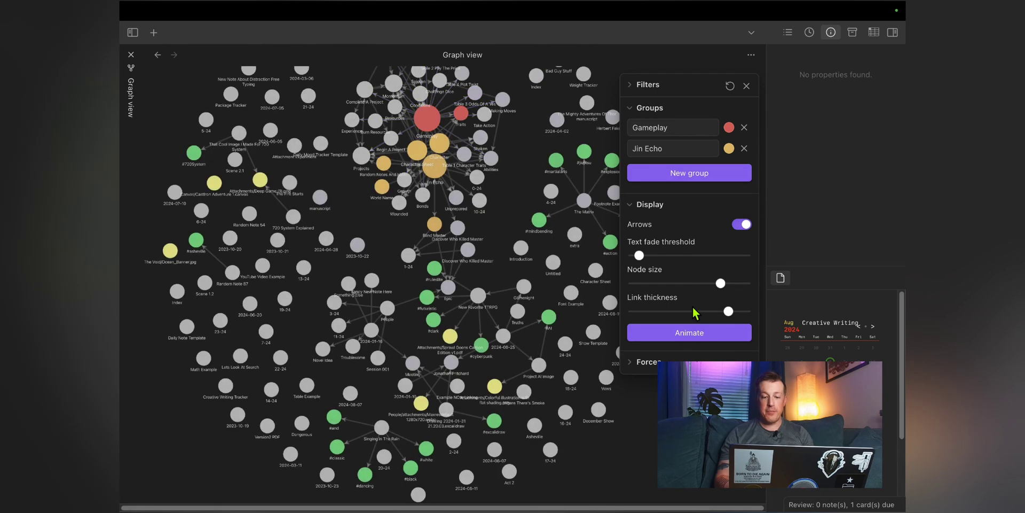
Reduce the node size to slightly below the middle of its range and check the nodes around The Matrix.
mouse_move(719, 287)
drag(720, 285, 681, 284)
scroll(571, 261, up, 10)
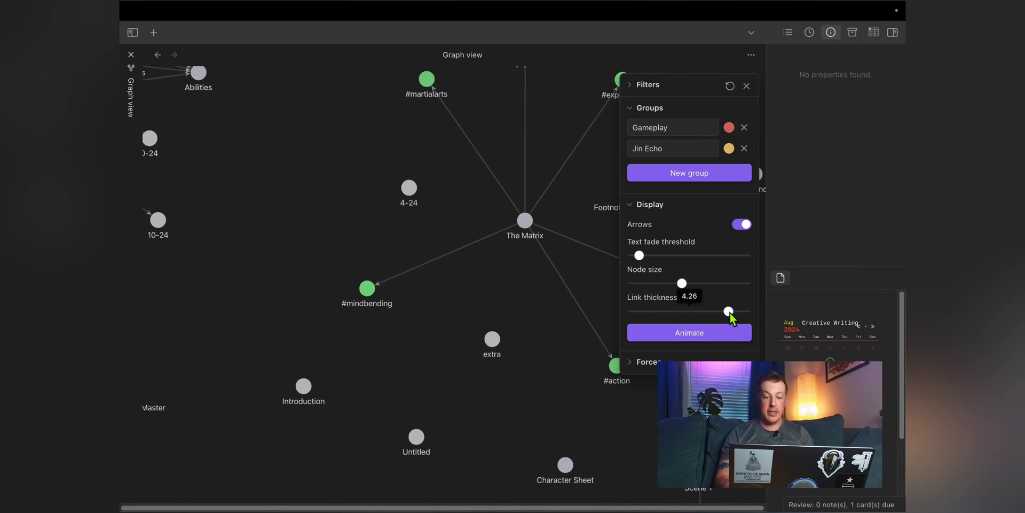
Try the maximum link thickness and compare the links in close-up and across the graph.
drag(729, 313, 743, 312)
drag(653, 315, 753, 316)
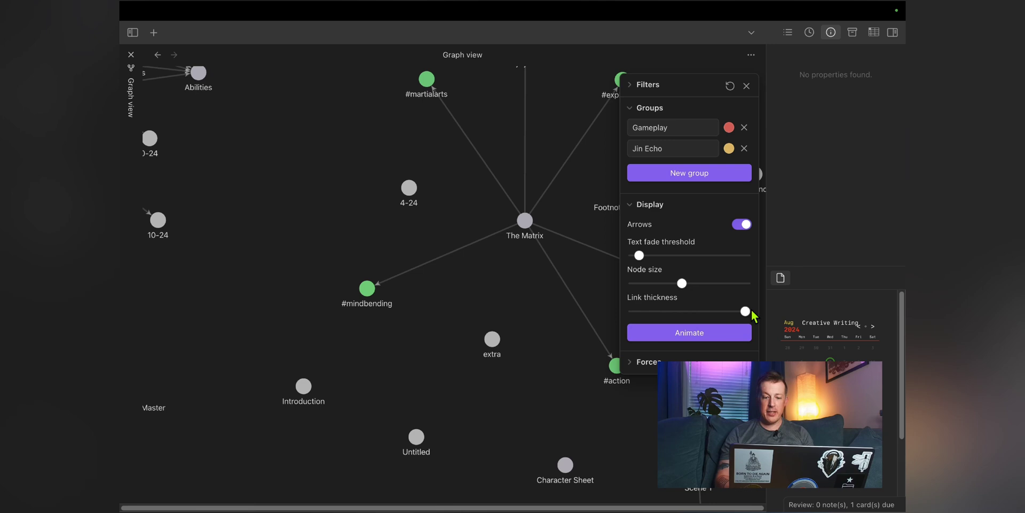
scroll(458, 252, up, 3)
scroll(458, 252, down, 8)
scroll(458, 253, down, 2)
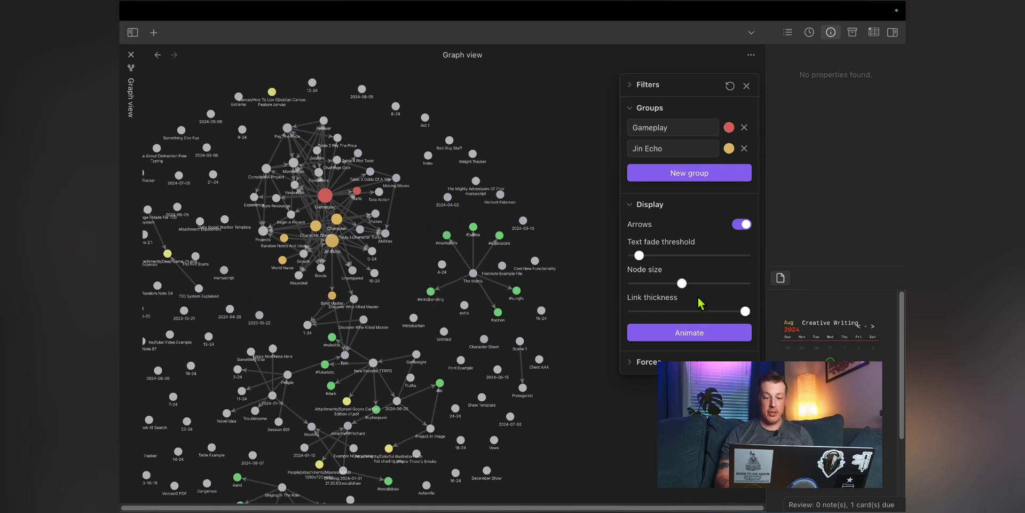
Reduce the link thickness to about four fifths of its range and check the links around The Matrix.
drag(745, 310, 724, 313)
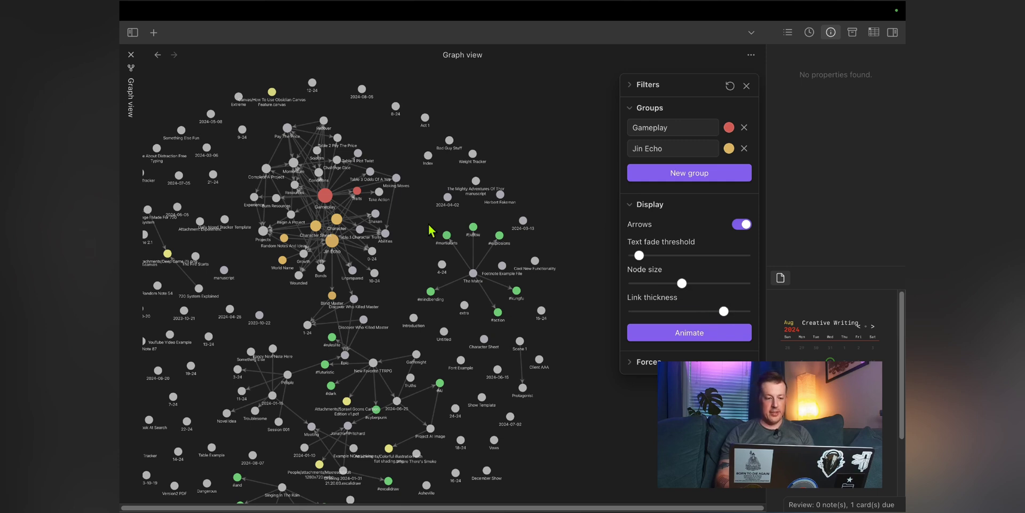
scroll(431, 230, up, 5)
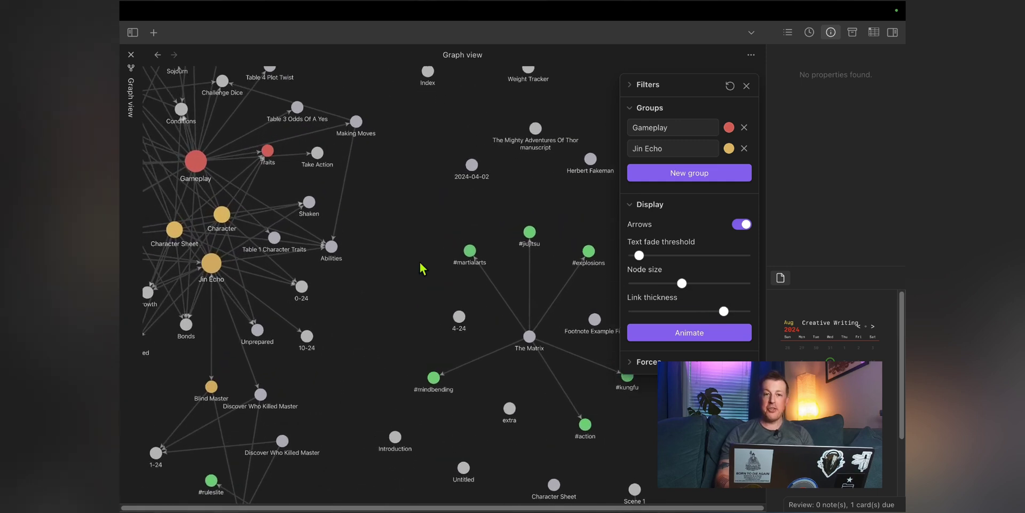
scroll(419, 259, up, 3)
Lower the center force in the Forces settings to spread the graph out, and examine the Gameplay and Jin Echo cluster.
click(632, 368)
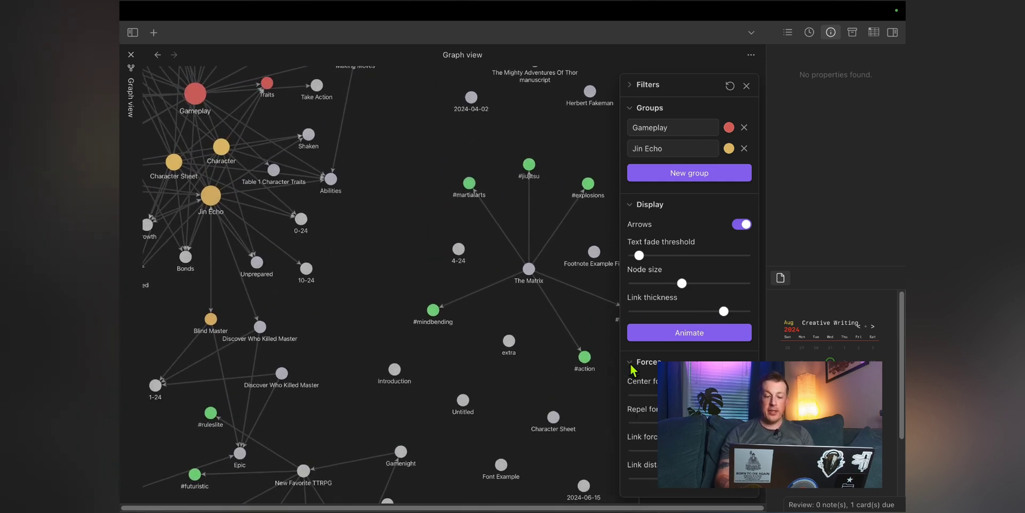
scroll(436, 362, down, 10)
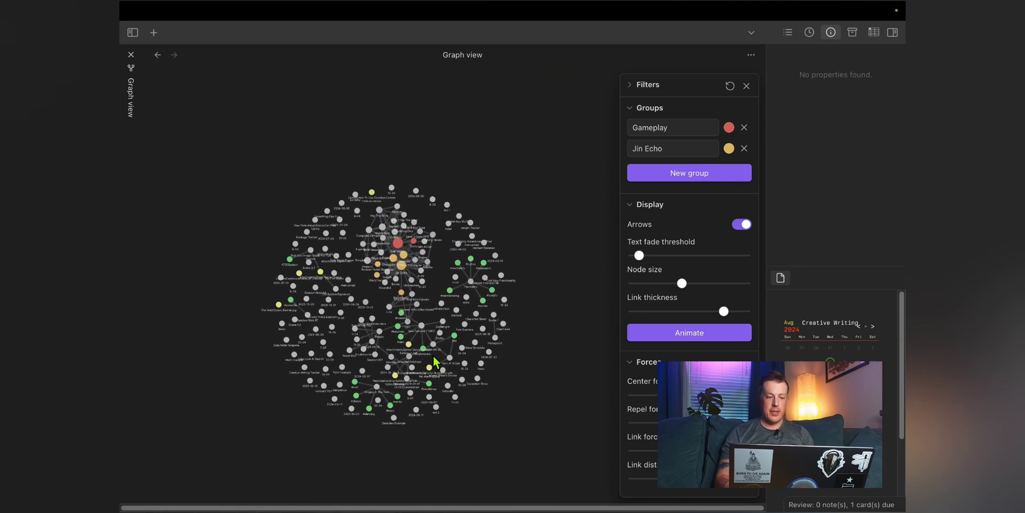
scroll(473, 355, up, 2)
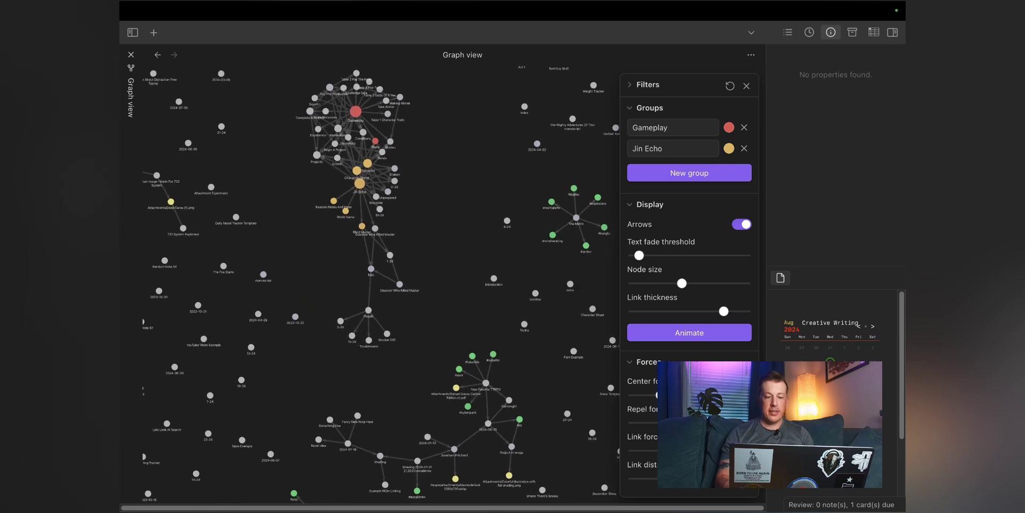
scroll(487, 278, down, 3)
drag(473, 283, 476, 259)
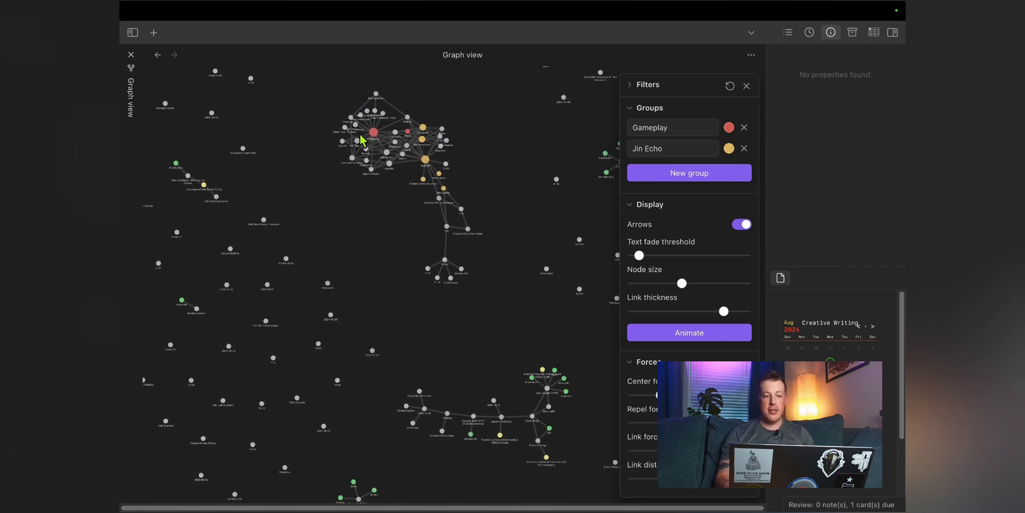
scroll(361, 142, up, 8)
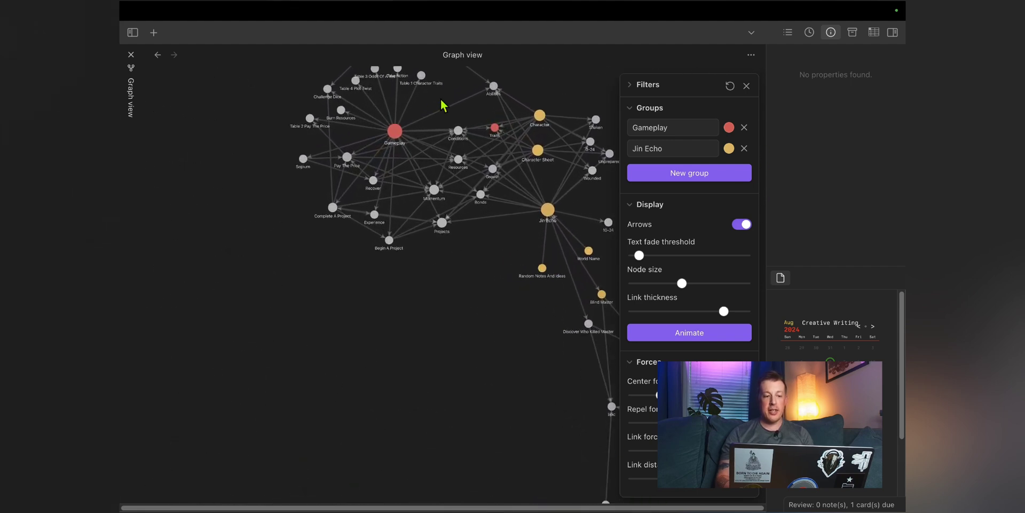
Lower the link force and reduce the link distance to nearly its minimum to change how tightly linked notes cluster.
drag(442, 105, 451, 167)
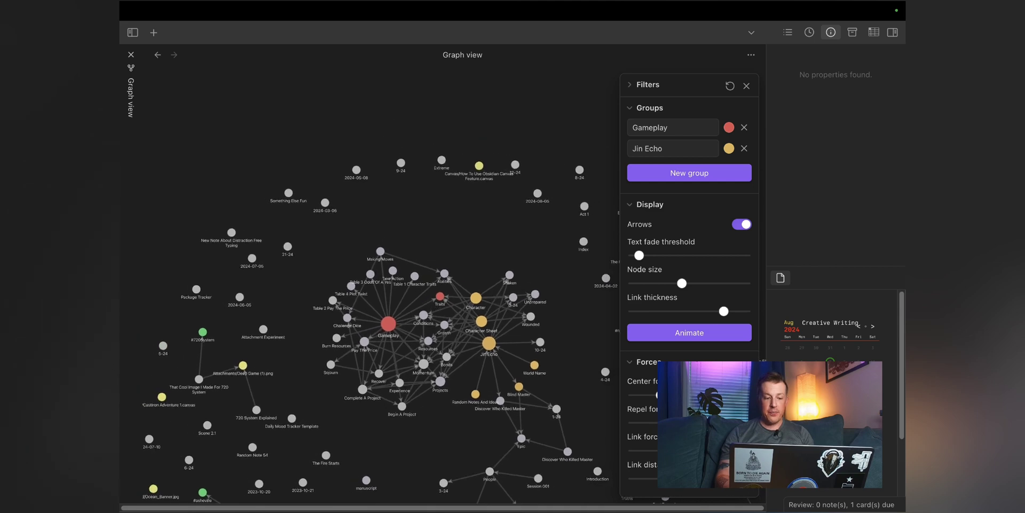
drag(689, 450, 633, 451)
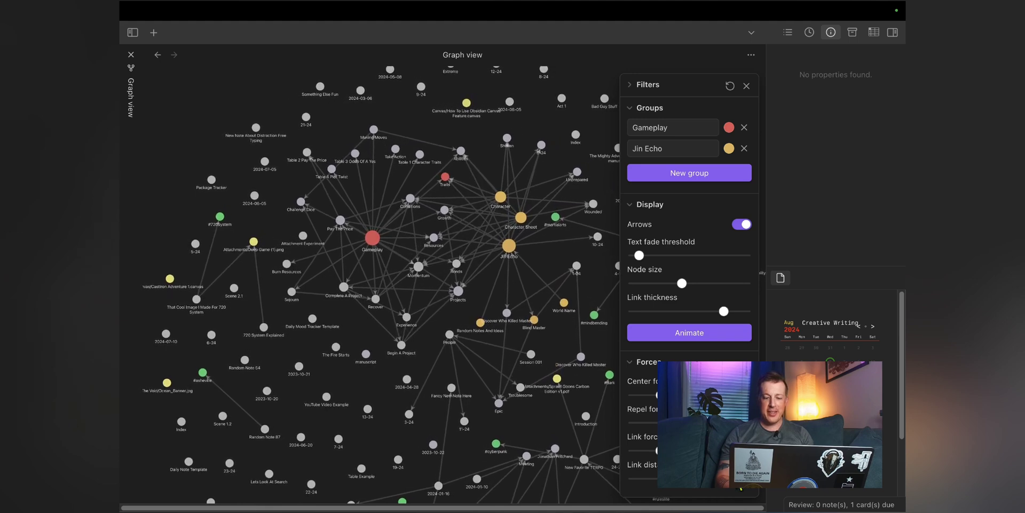
drag(678, 478, 635, 479)
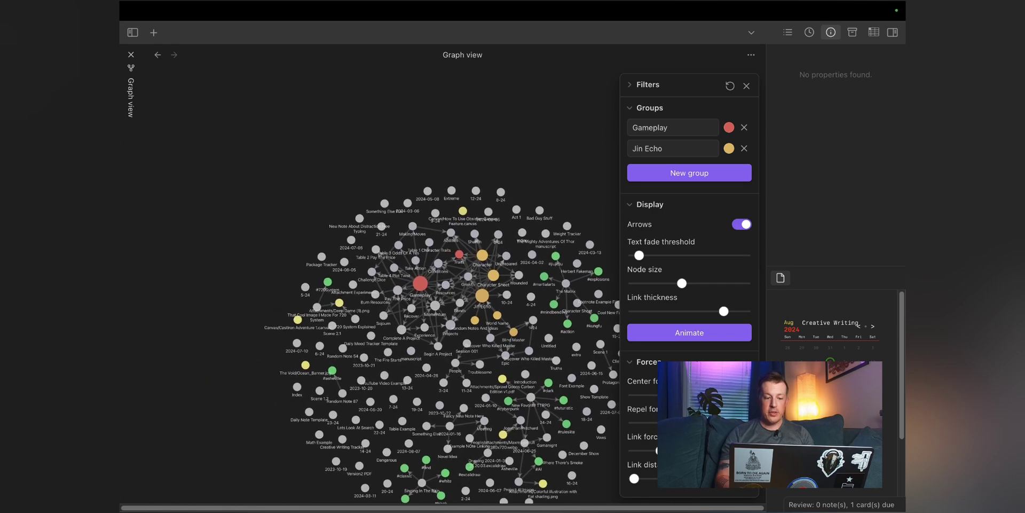
Lower the center force further to spread the notes out, and close the graph settings to view the whole layout.
drag(662, 395, 643, 395)
scroll(464, 353, down, 5)
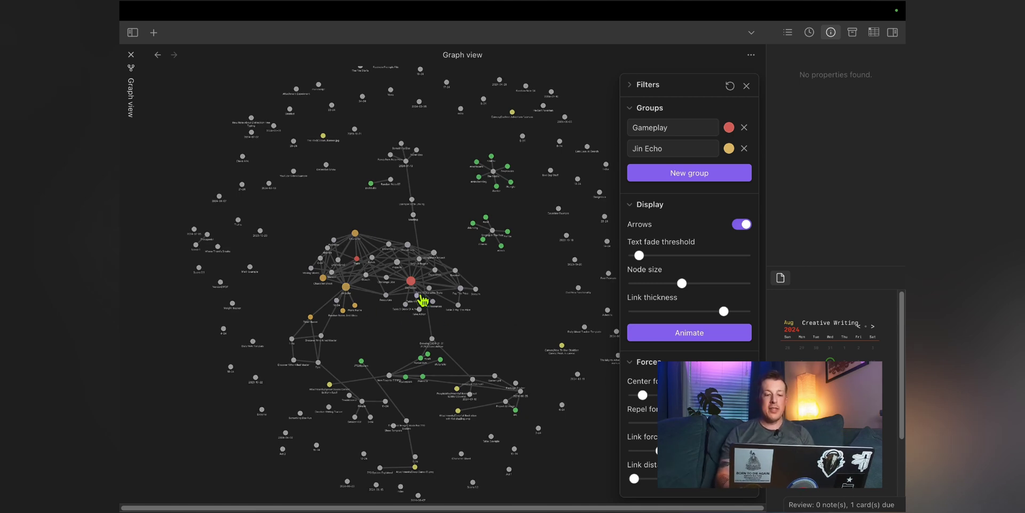
click(746, 86)
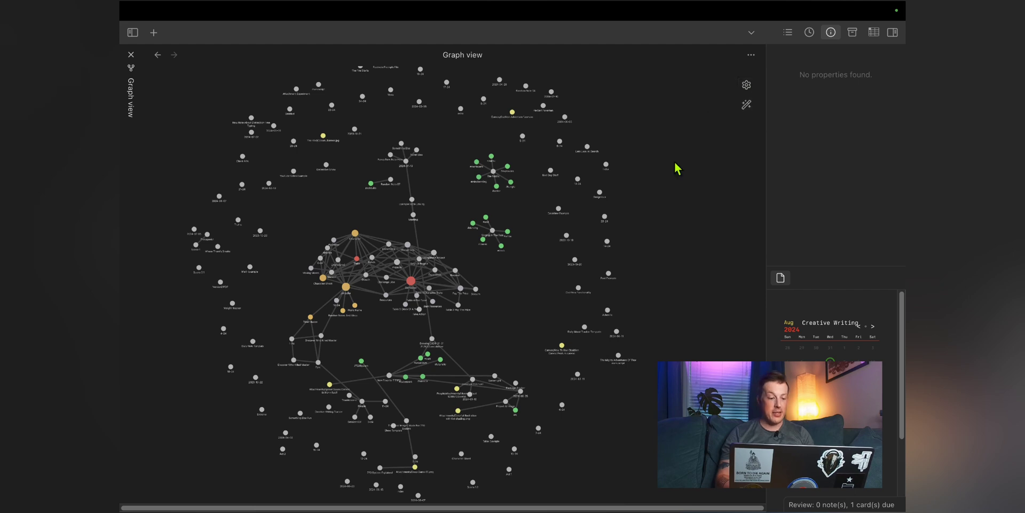
drag(513, 320, 552, 319)
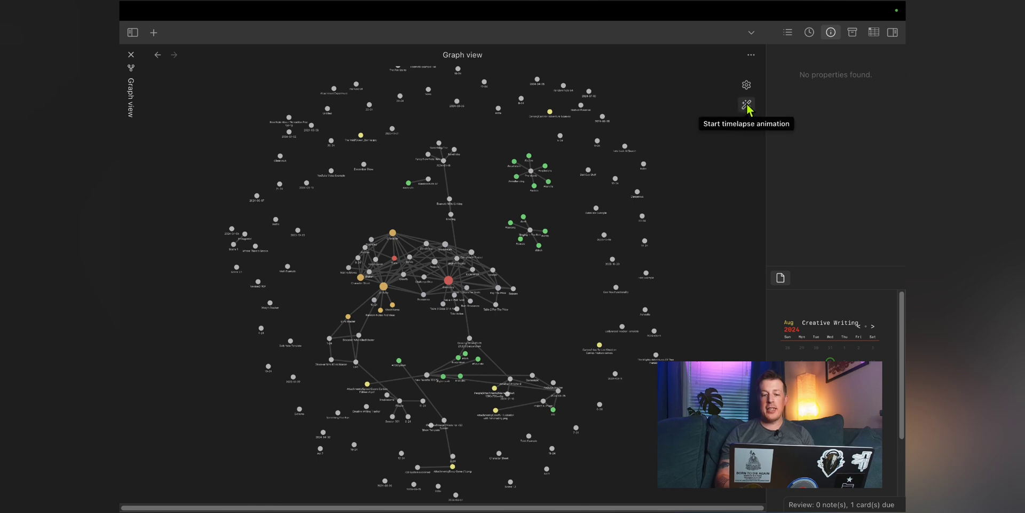
Reopen and close the graph settings, and start the graph's timelapse animation.
click(747, 85)
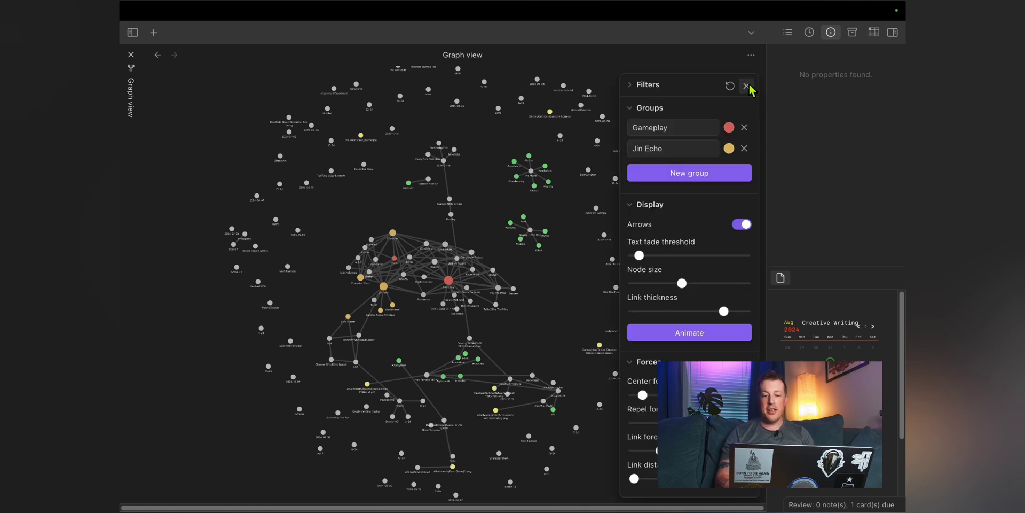
click(746, 86)
click(747, 105)
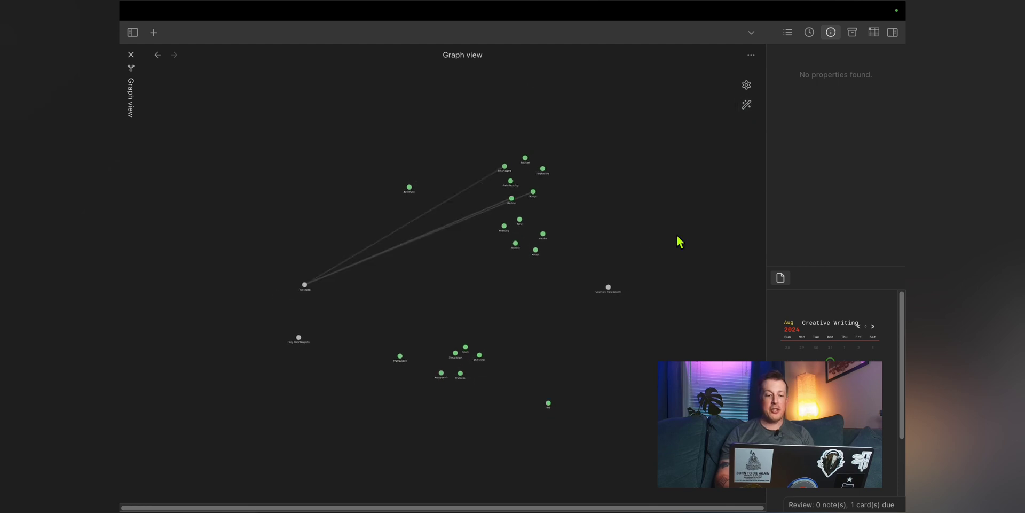